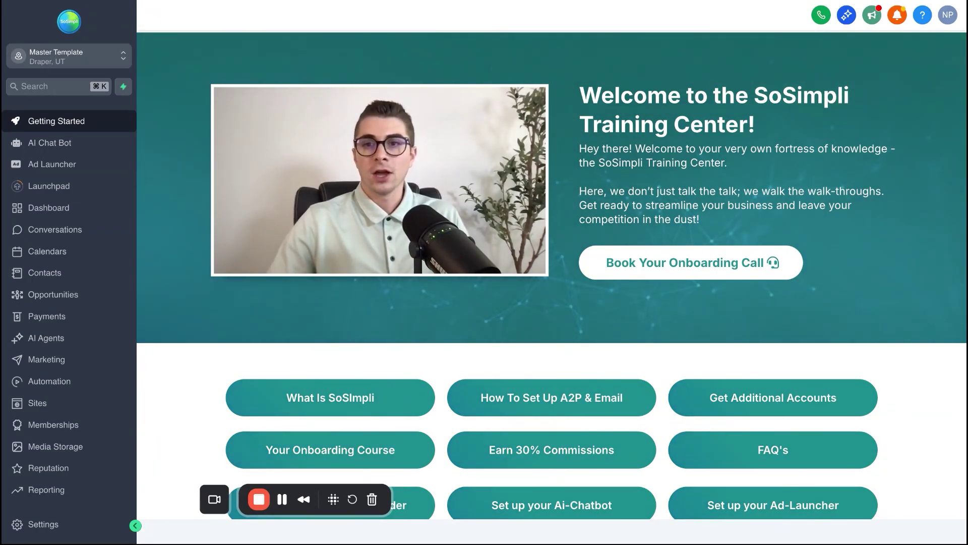
pyautogui.moveTo(407, 126)
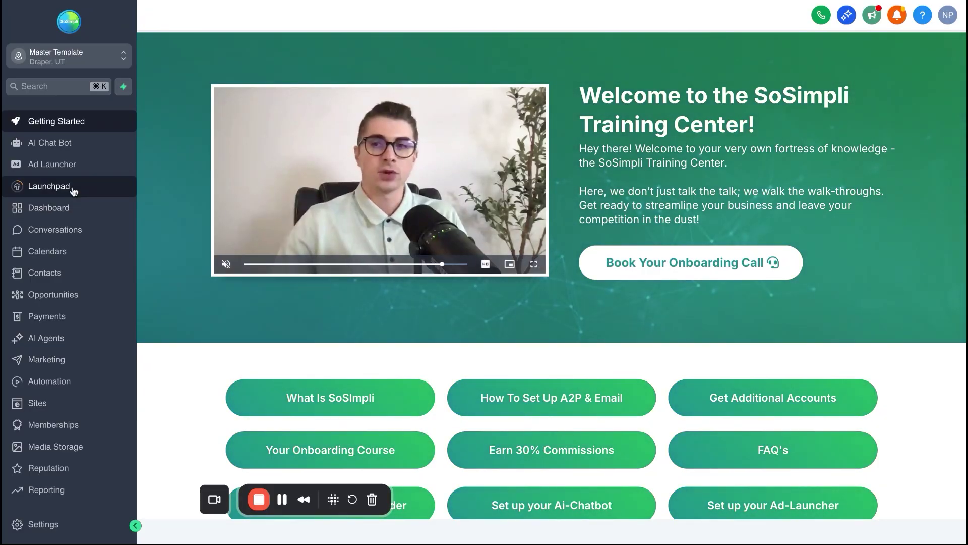
pyautogui.scroll(-15, 328, 355)
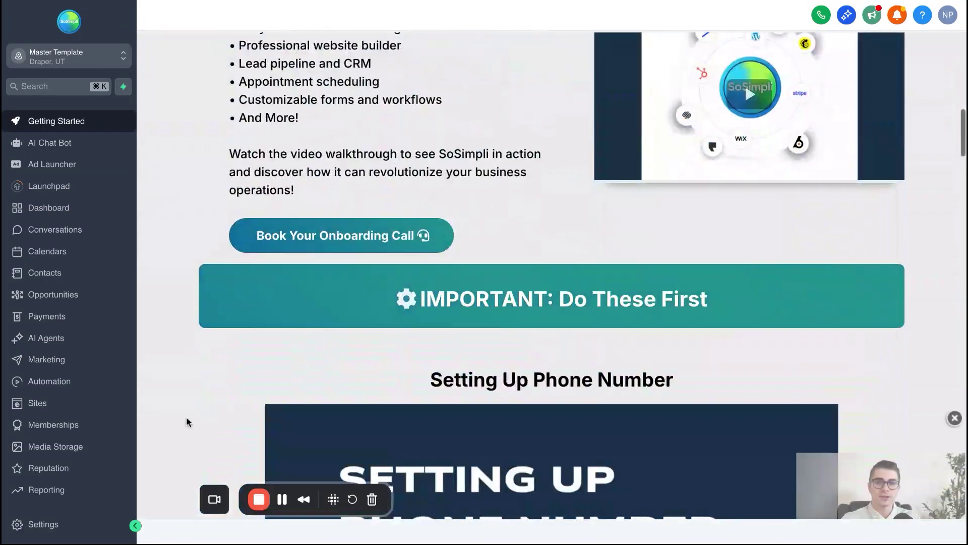
pyautogui.scroll(15, 222, 299)
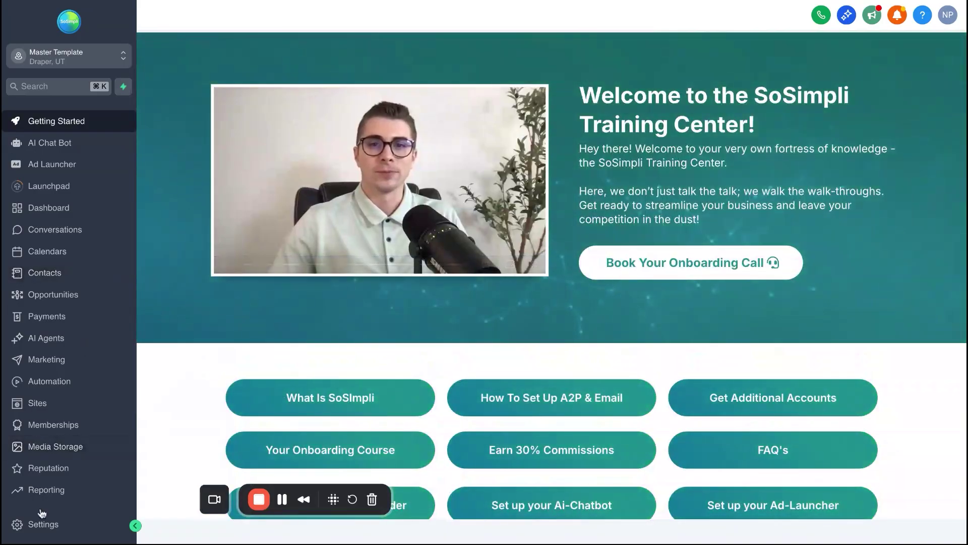
# Step: Open the Reputation overview and examine its invite, review, sentiment and rating statistics
pyautogui.scroll(-2, 53, 310)
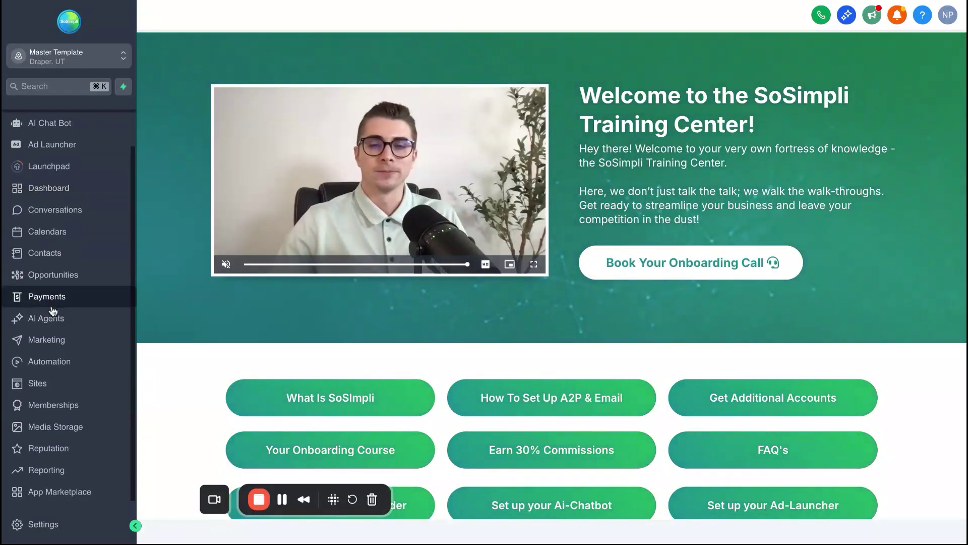
pyautogui.click(41, 452)
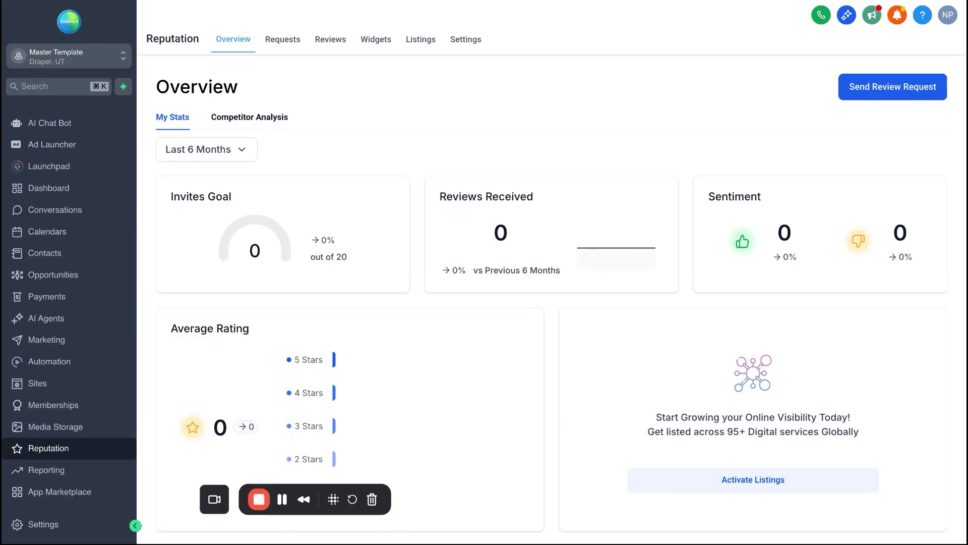
pyautogui.scroll(-5, 310, 284)
pyautogui.scroll(5, 310, 285)
pyautogui.scroll(-1, 434, 410)
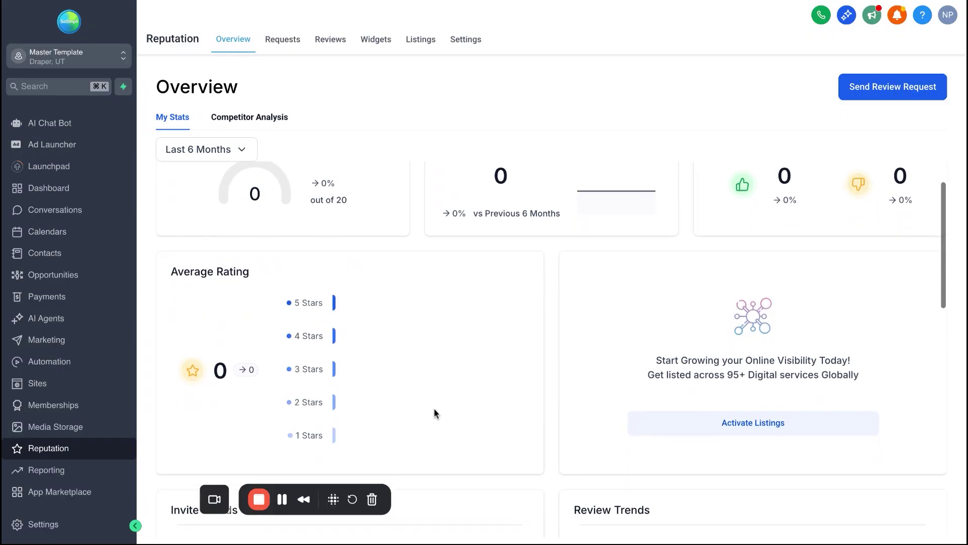
pyautogui.scroll(1, 433, 407)
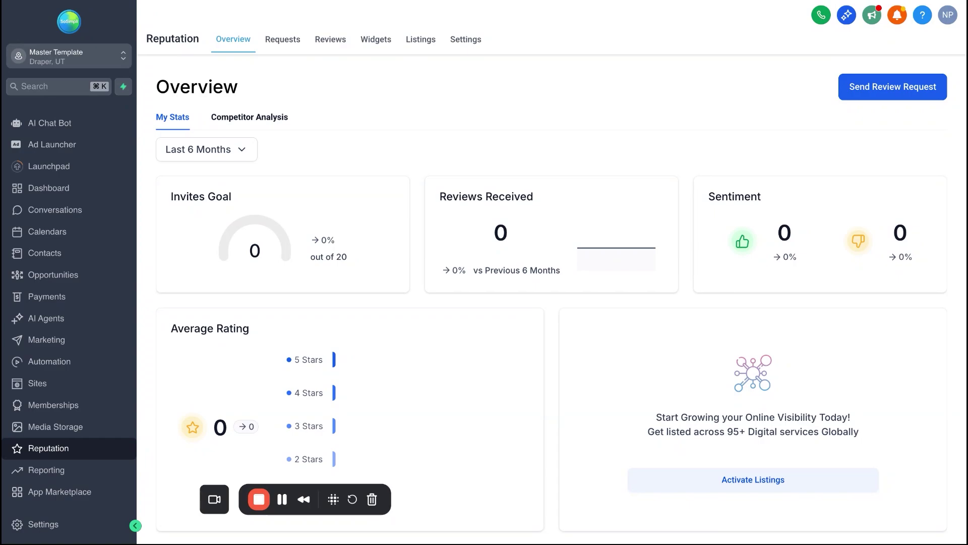
# Step: Open the reputation settings and look through the SMS and email review request configurations
pyautogui.click(466, 40)
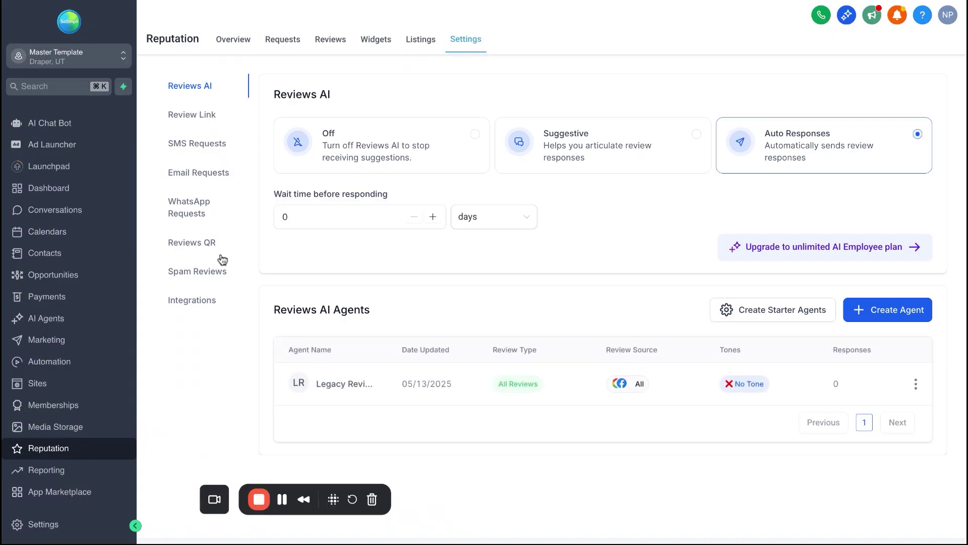
pyautogui.click(198, 145)
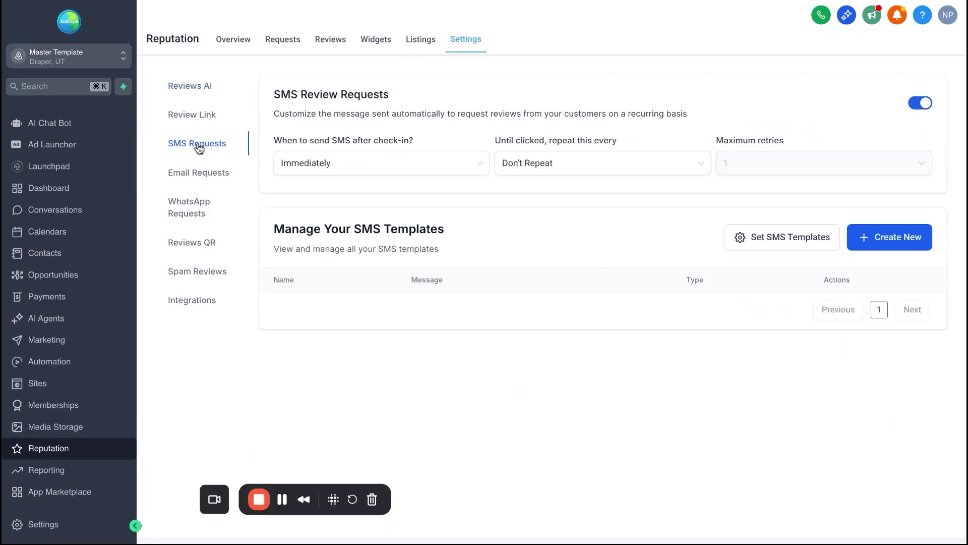
pyautogui.click(198, 177)
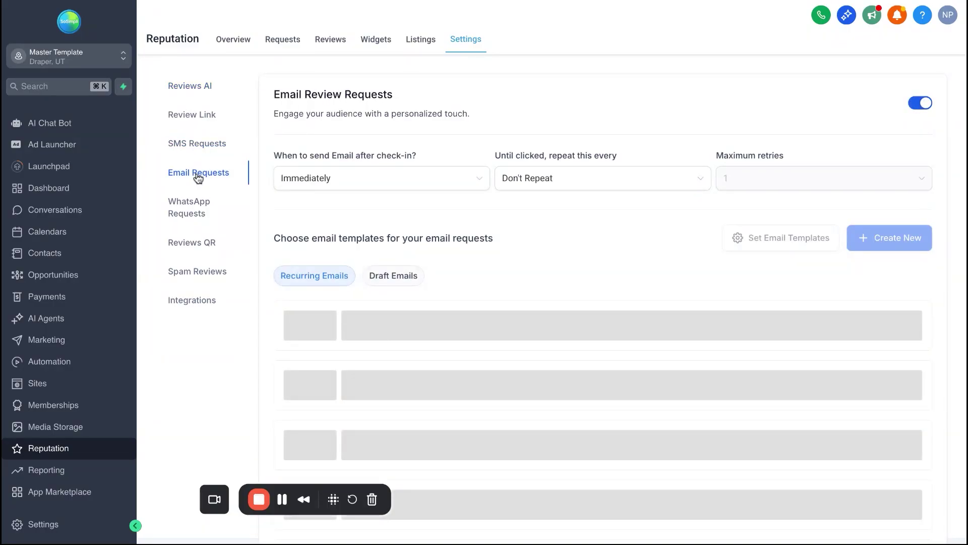
pyautogui.click(194, 145)
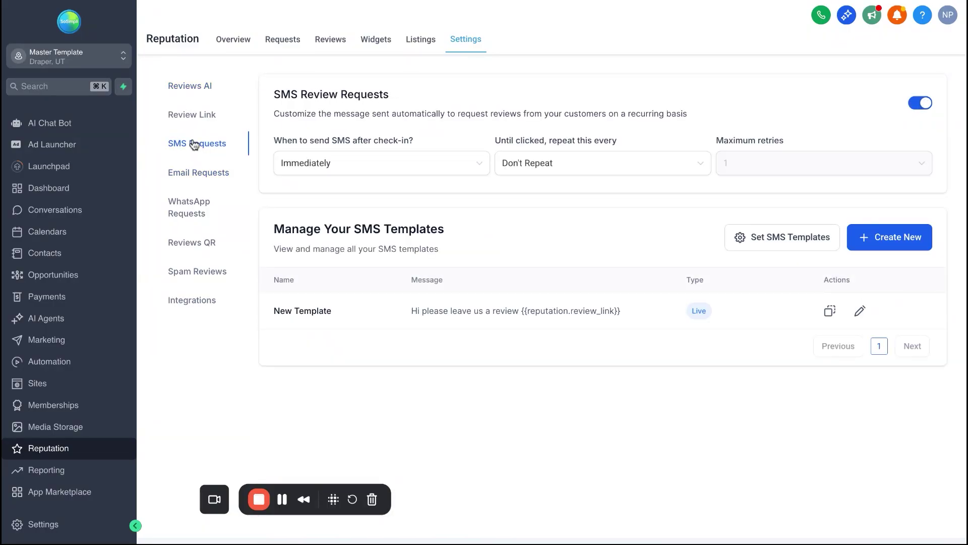
# Step: Open the builder for a new SMS template from scratch and inspect its custom image URL and message fields
pyautogui.click(580, 168)
pyautogui.click(867, 236)
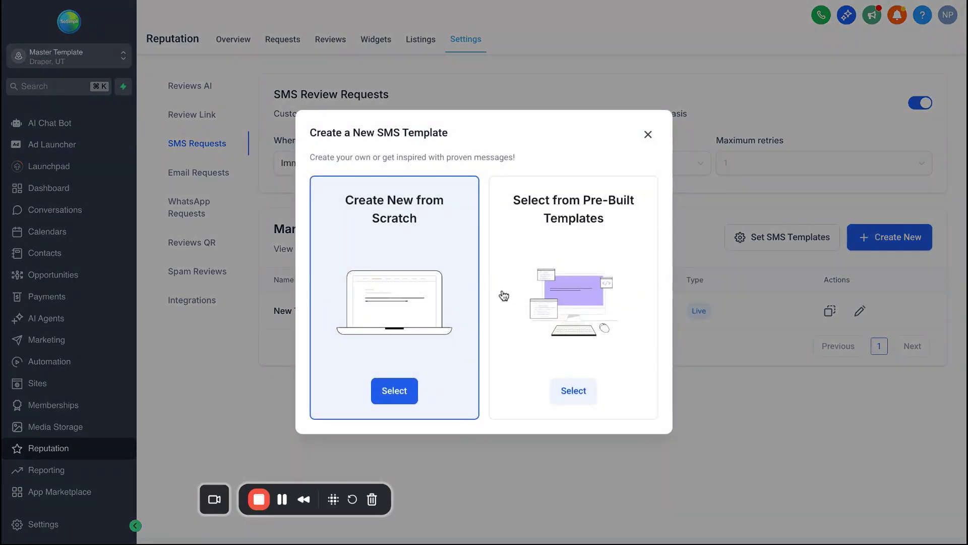
pyautogui.click(394, 391)
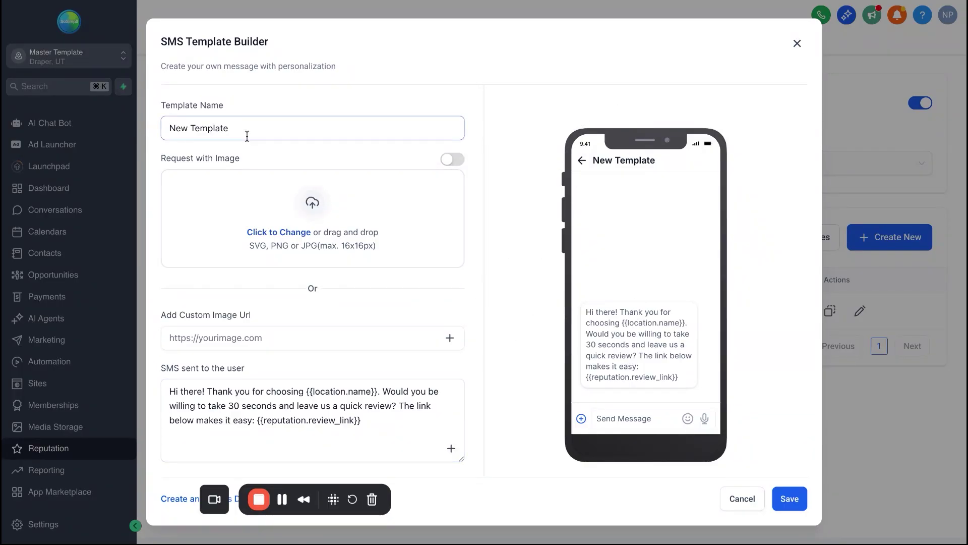
pyautogui.click(281, 342)
pyautogui.click(267, 414)
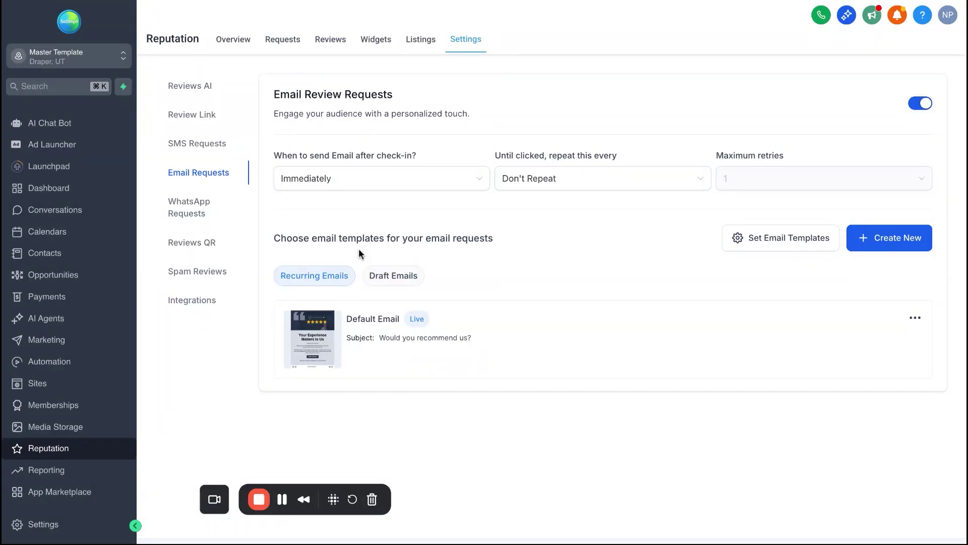
# Step: Check the options for creating an email review template and preview the Default Email template
pyautogui.click(881, 239)
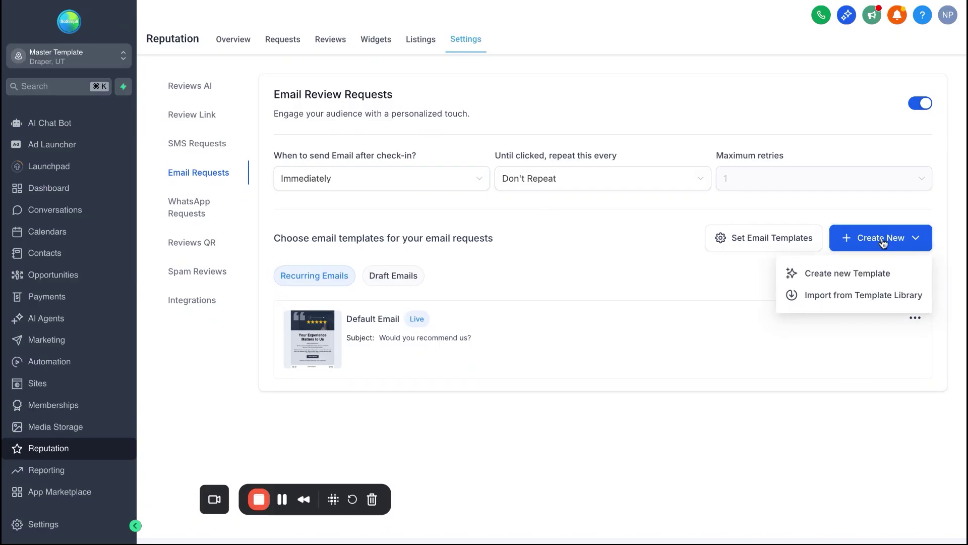
pyautogui.click(546, 259)
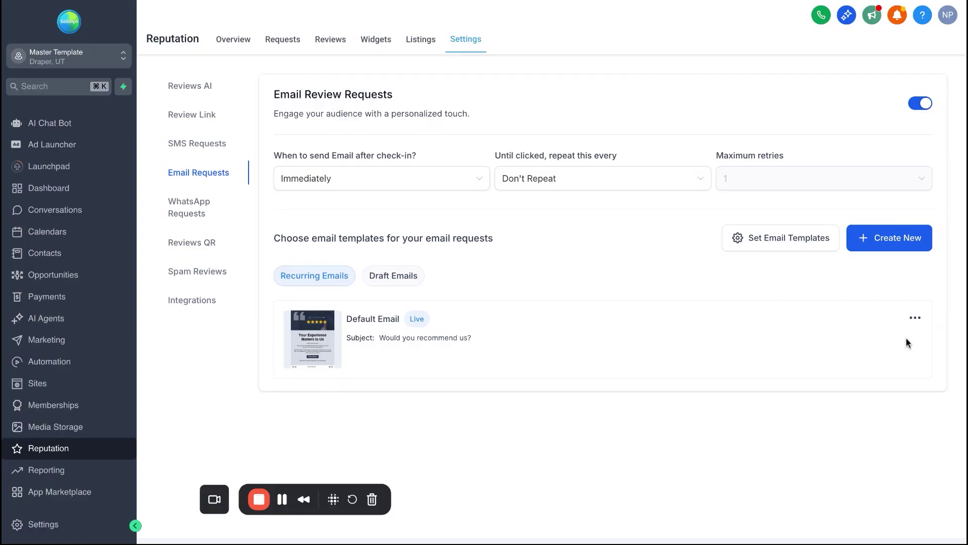
pyautogui.click(915, 317)
pyautogui.click(828, 332)
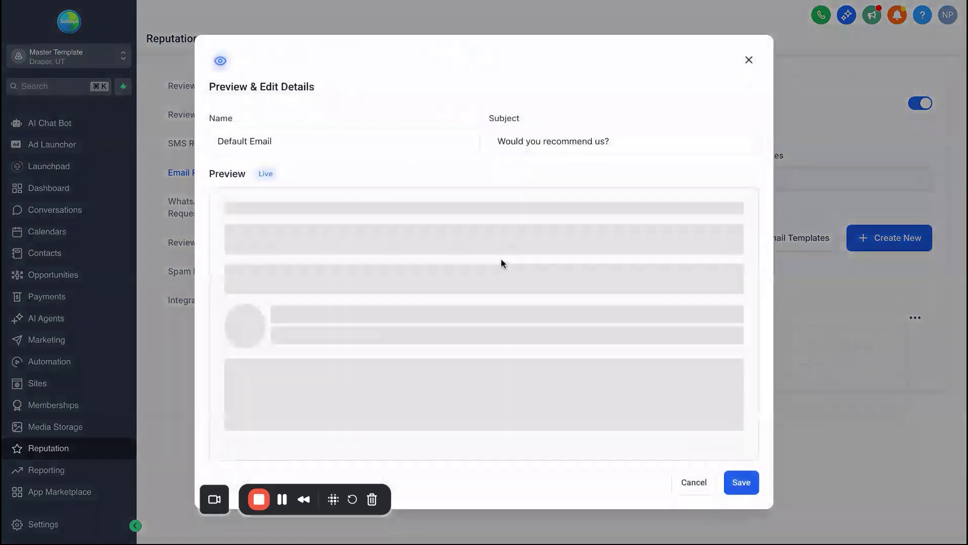
pyautogui.scroll(-3, 488, 283)
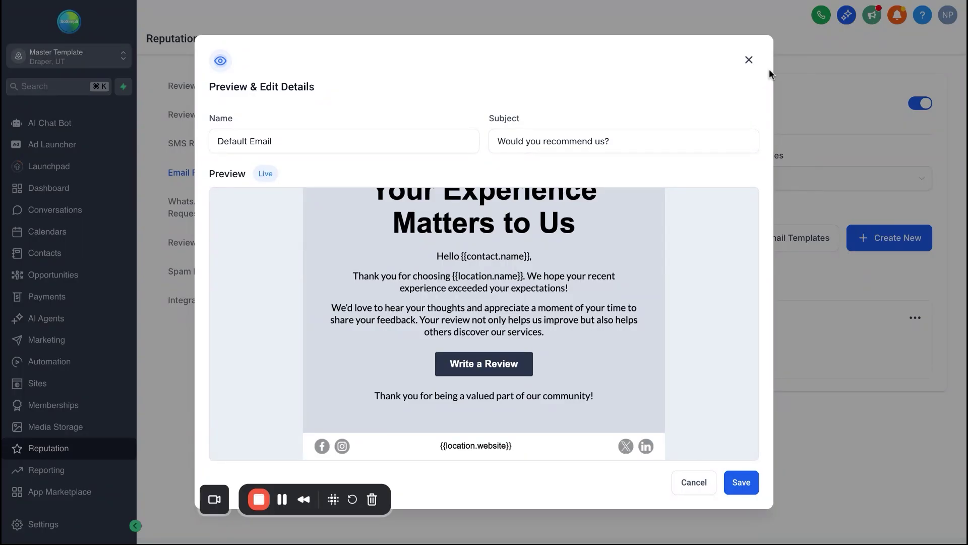
pyautogui.click(750, 61)
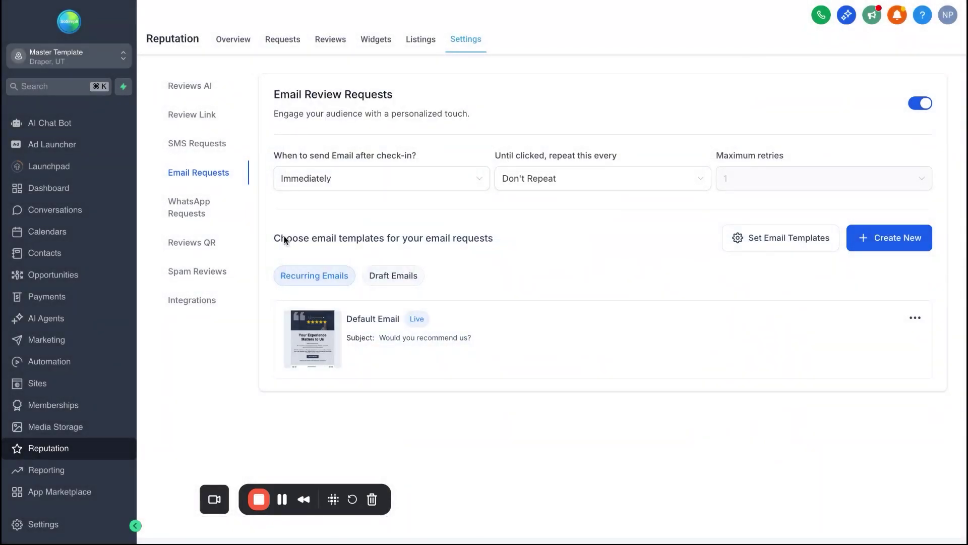
# Step: View the Reviews QR settings and return to the Reviews AI settings
pyautogui.click(191, 243)
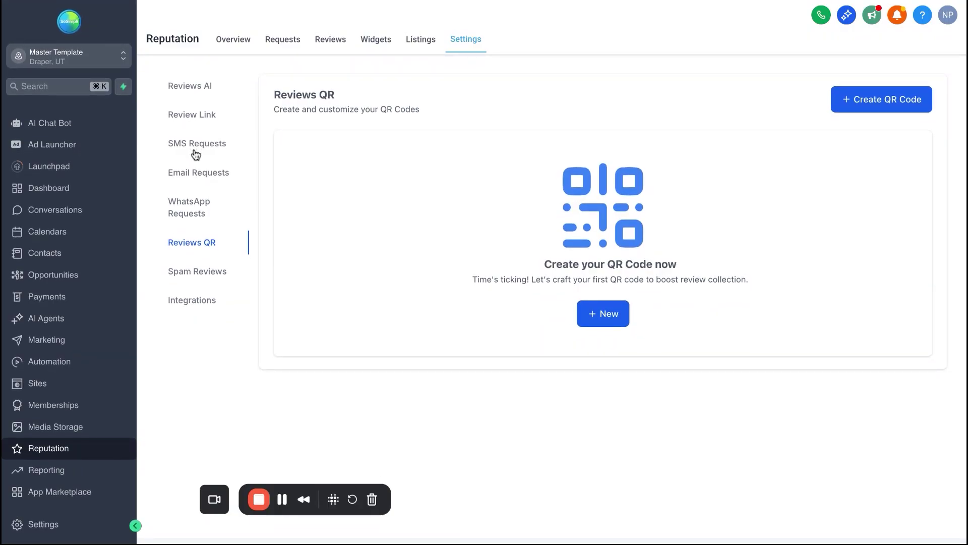
pyautogui.click(185, 85)
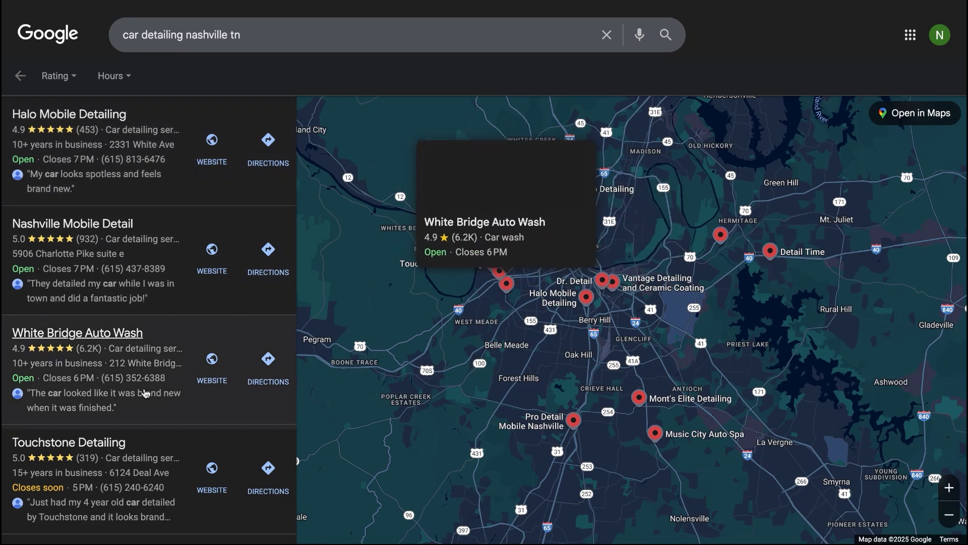
# Step: Switch to the Google results for "car detailing nashville tn" and compare the listed businesses' ratings and review counts
pyautogui.scroll(-15, 145, 394)
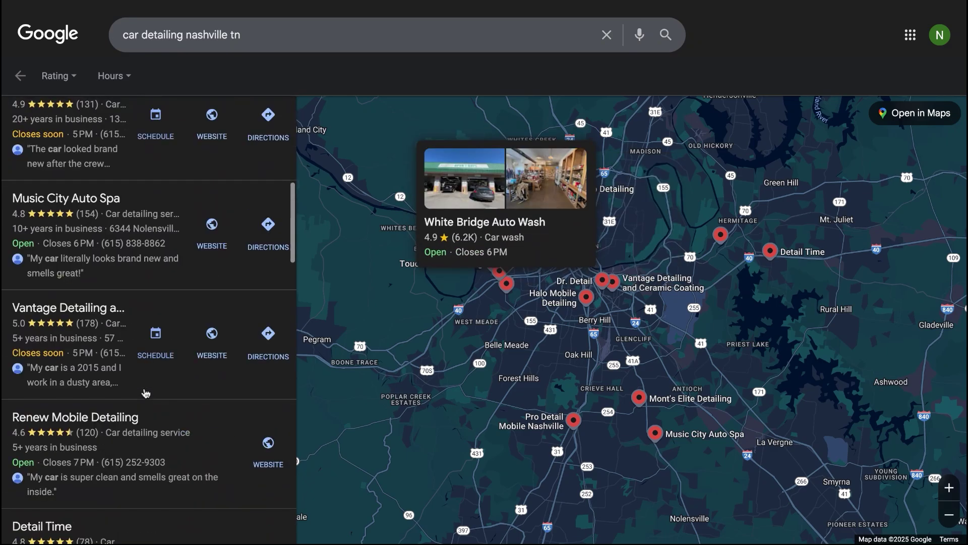
pyautogui.scroll(15, 101, 206)
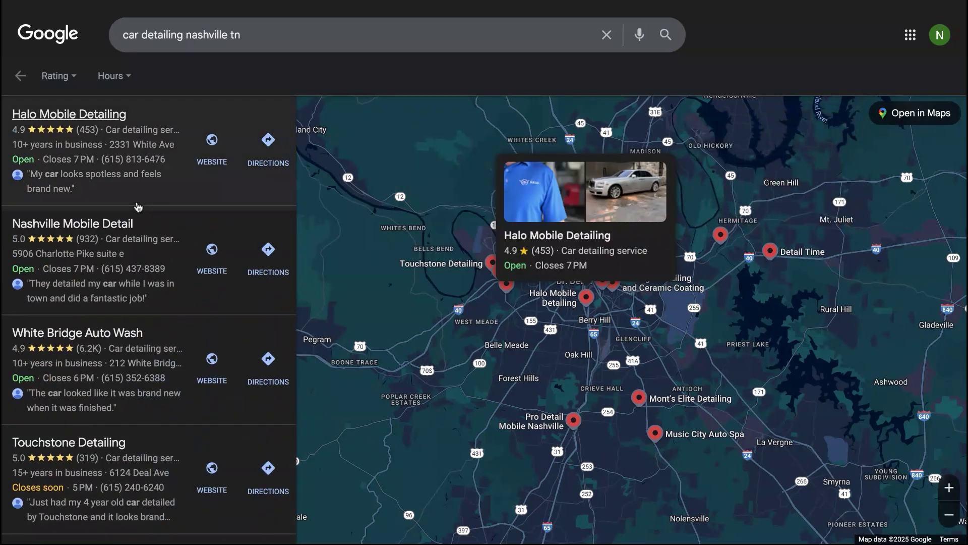
pyautogui.scroll(-10, 137, 207)
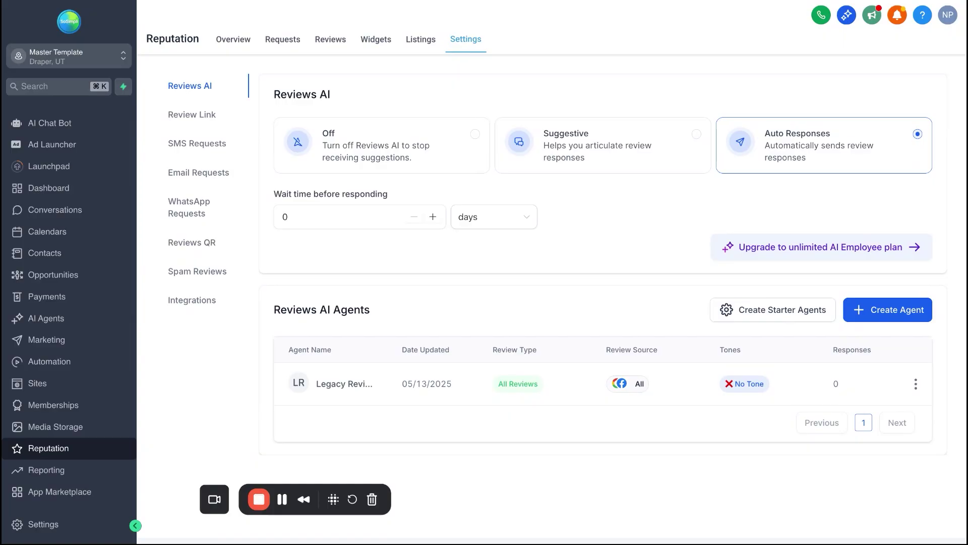
# Step: Return to SoSimpli, open the calendar settings and start a new calendar of the Round Robin type
pyautogui.scroll(1, 69, 308)
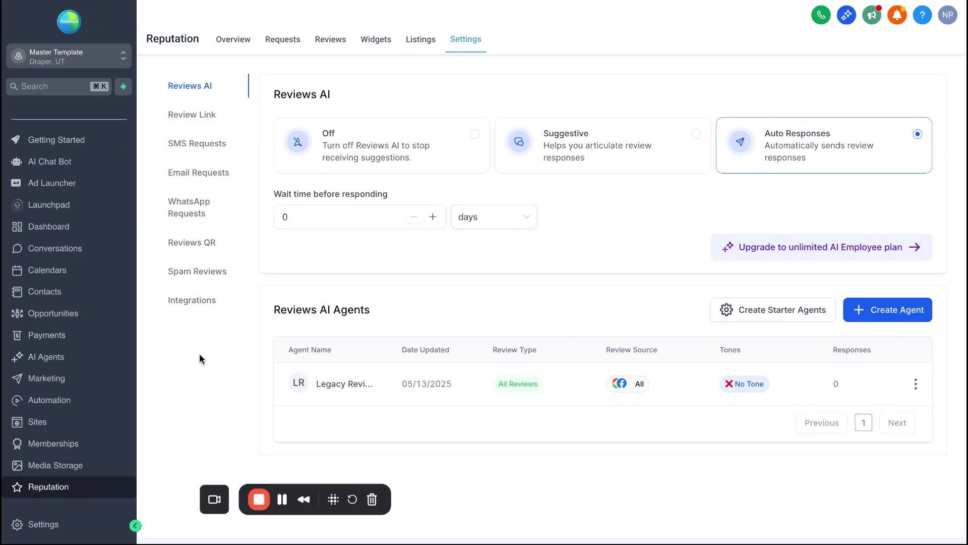
pyautogui.click(54, 276)
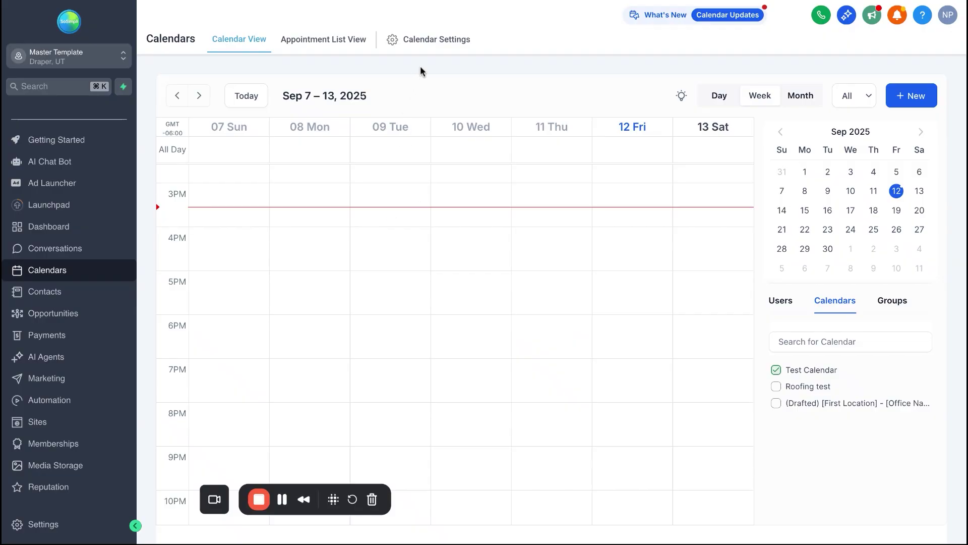
pyautogui.click(420, 41)
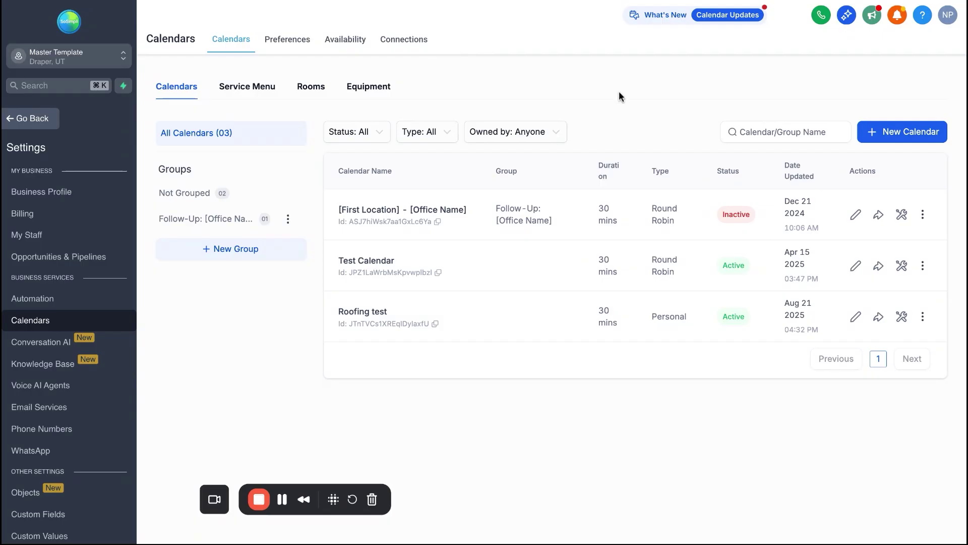
pyautogui.click(914, 132)
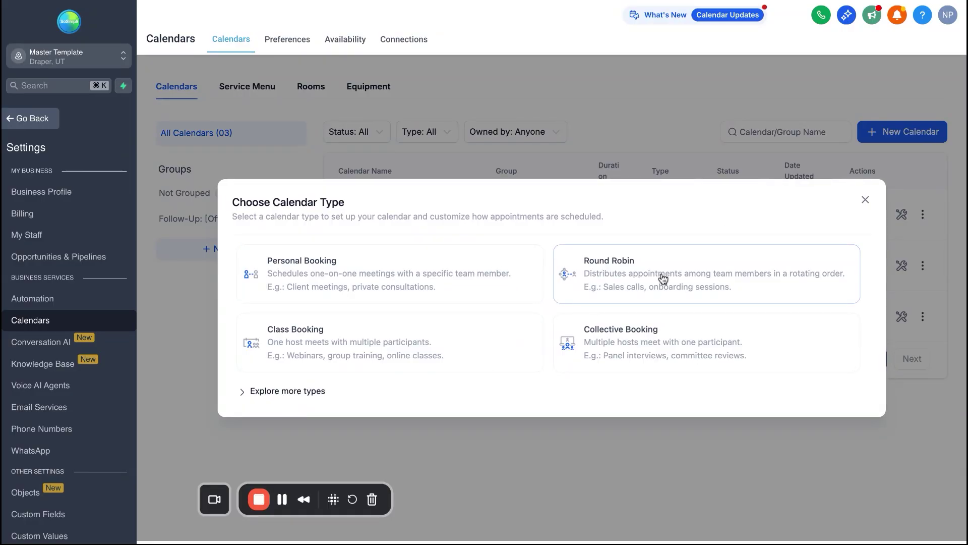
pyautogui.click(586, 260)
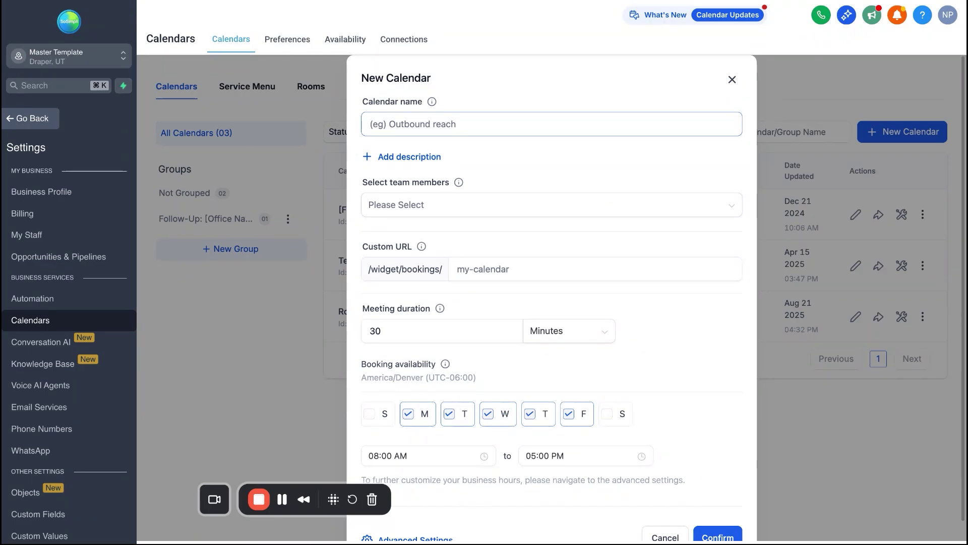
# Step: Name the new calendar Test Plumbing and assign the first listed team member to it
pyautogui.write('Test ')
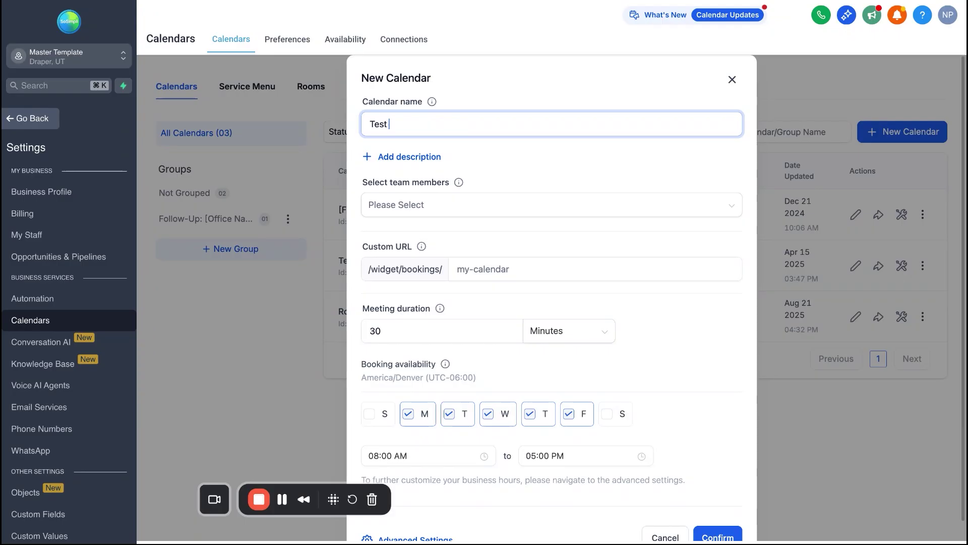
pyautogui.write('Plumbing')
pyautogui.click(428, 211)
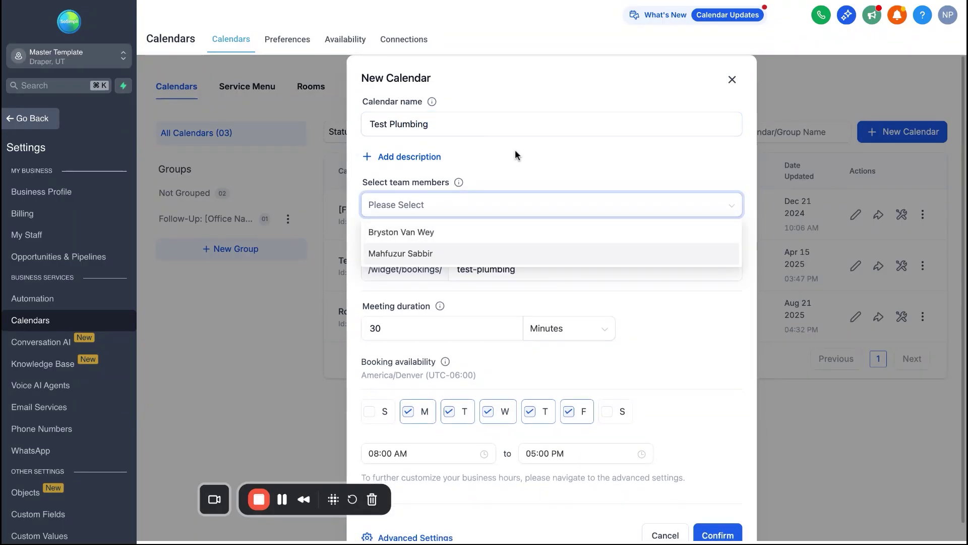
pyautogui.click(515, 149)
pyautogui.click(461, 267)
pyautogui.click(438, 302)
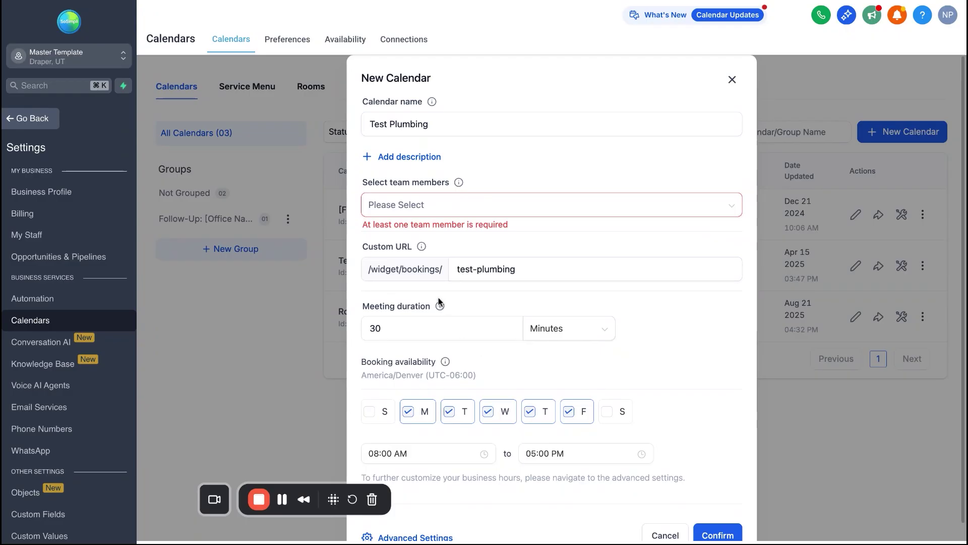
pyautogui.click(421, 208)
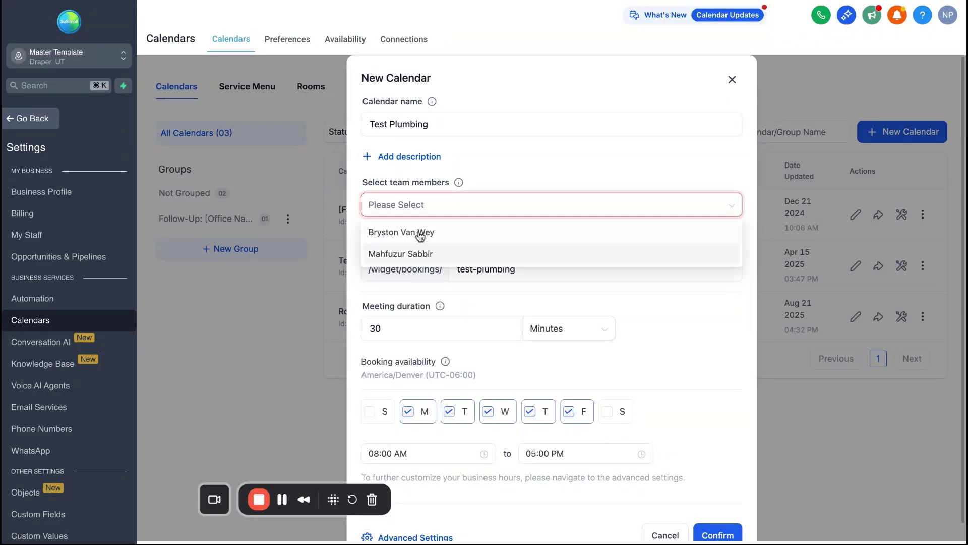
pyautogui.click(426, 232)
pyautogui.click(554, 291)
# Step: Set the custom booking URL to test-plumbing-bobsplumbingservice and continue to the new calendar's advanced settings
pyautogui.click(530, 271)
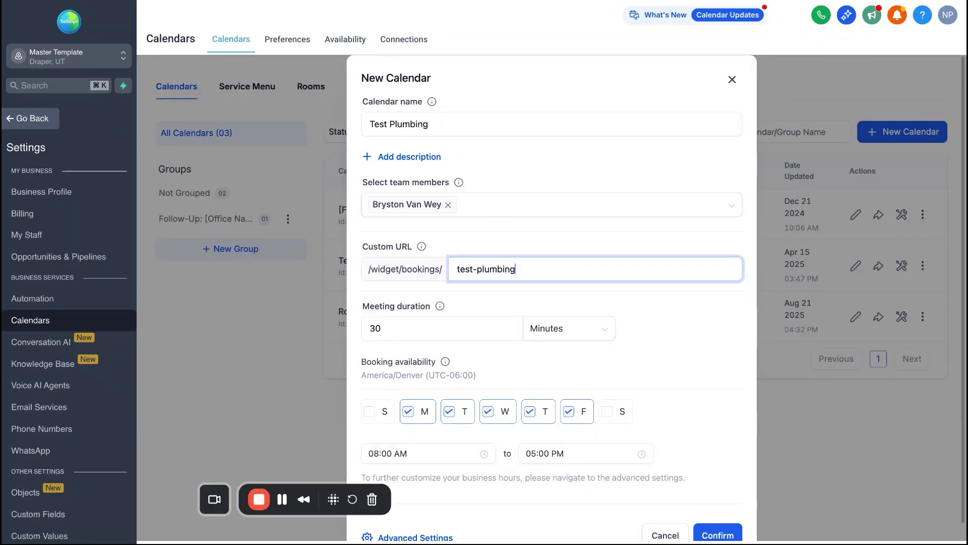
pyautogui.write('-bo')
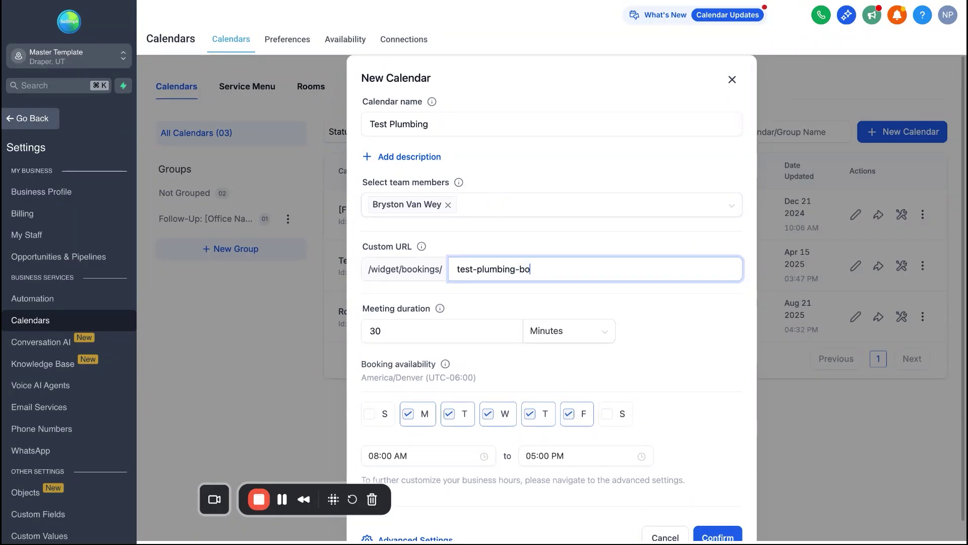
pyautogui.write('bsplumbingservice')
pyautogui.scroll(-1, 623, 386)
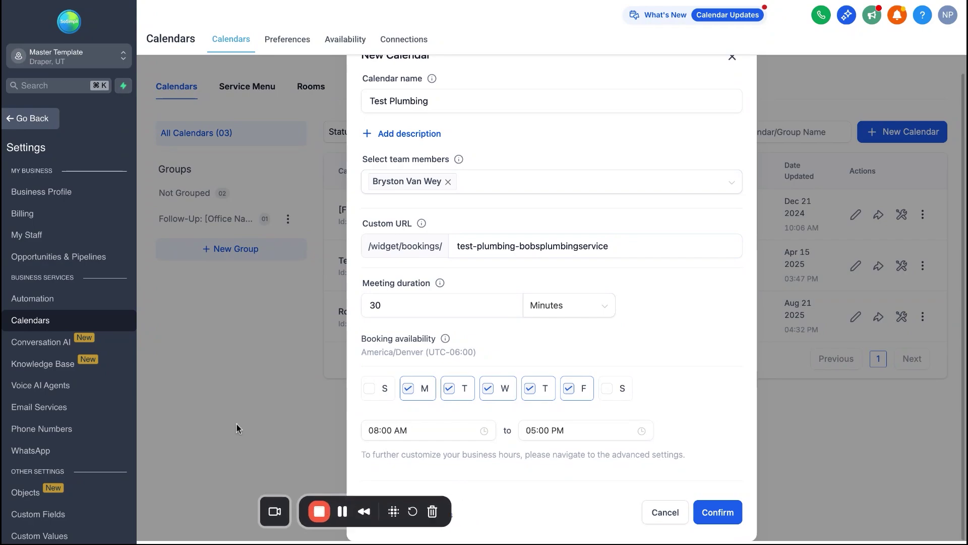
pyautogui.moveTo(367, 500); pyautogui.dragTo(259, 456)
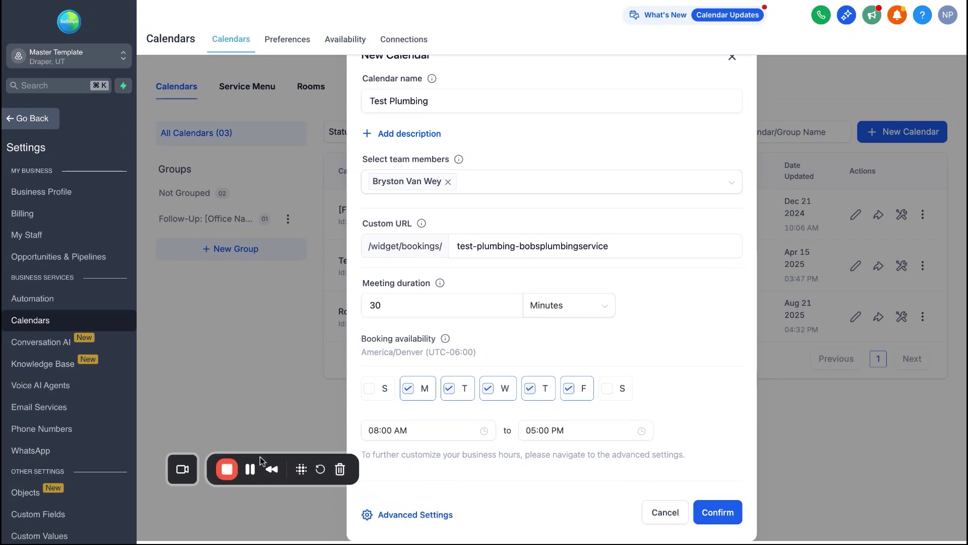
pyautogui.click(425, 518)
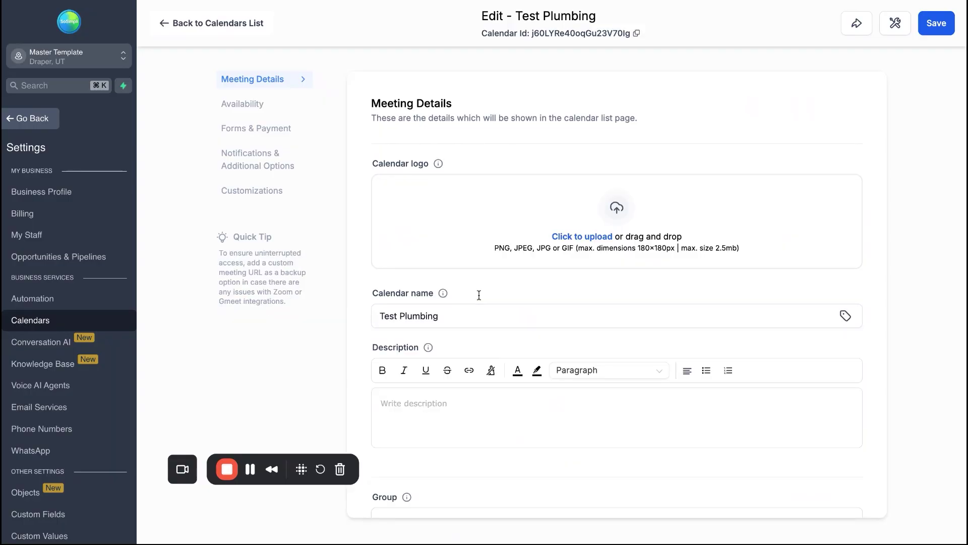
# Step: Review the Test Plumbing calendar's availability settings, including weekly hours, slot interval, scheduling notice, booking limits and buffer times
pyautogui.click(252, 106)
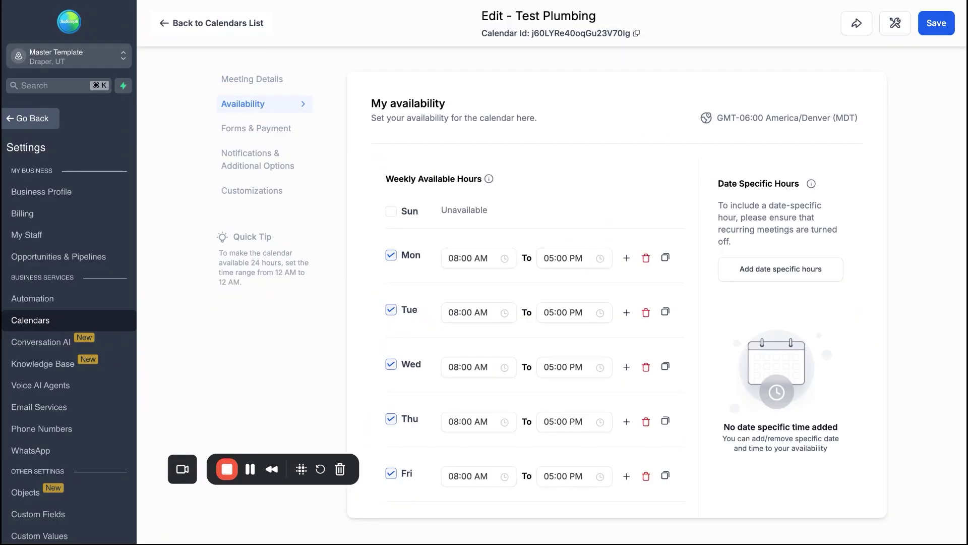
pyautogui.scroll(-8, 446, 235)
pyautogui.scroll(2, 445, 235)
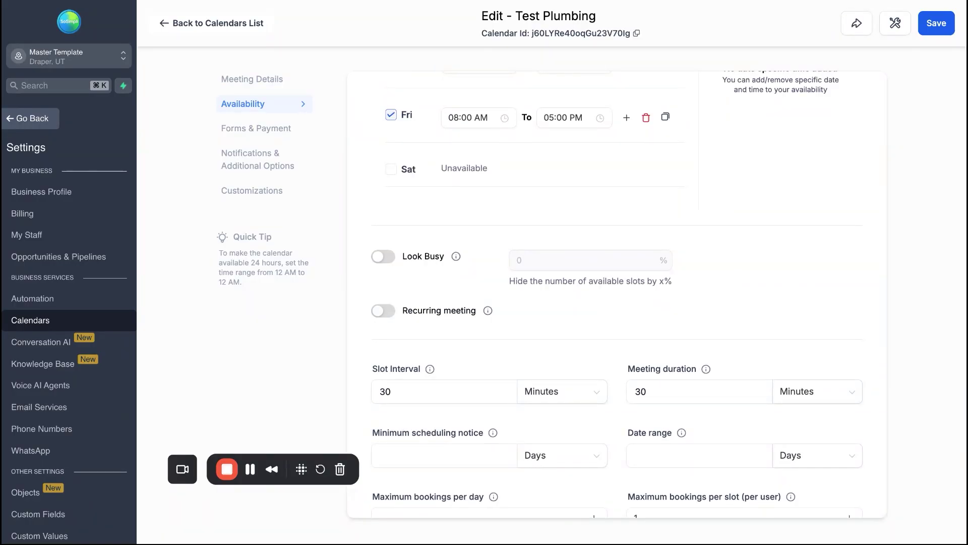
pyautogui.scroll(-2, 536, 401)
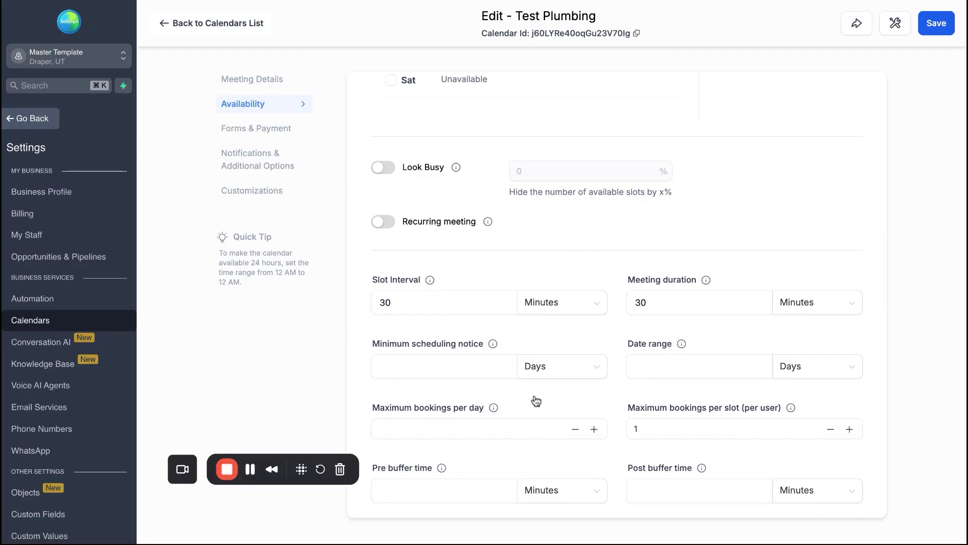
pyautogui.scroll(10, 488, 414)
pyautogui.scroll(-2, 489, 414)
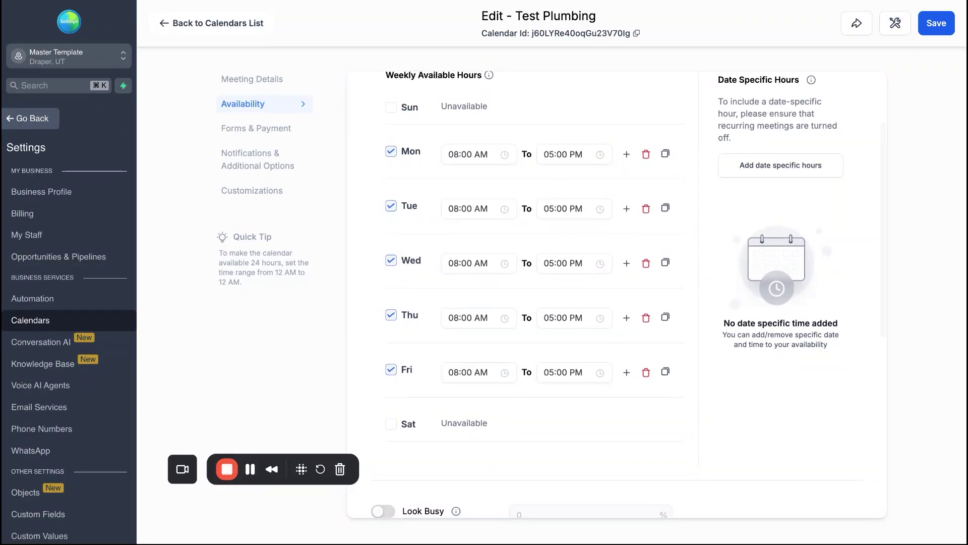
pyautogui.scroll(-2, 616, 295)
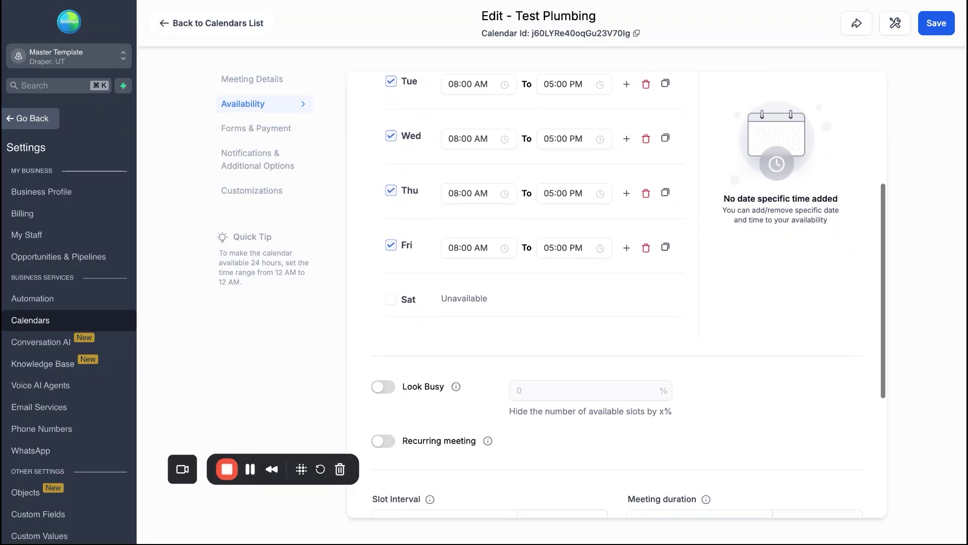
pyautogui.scroll(-4, 616, 295)
pyautogui.scroll(-1, 496, 228)
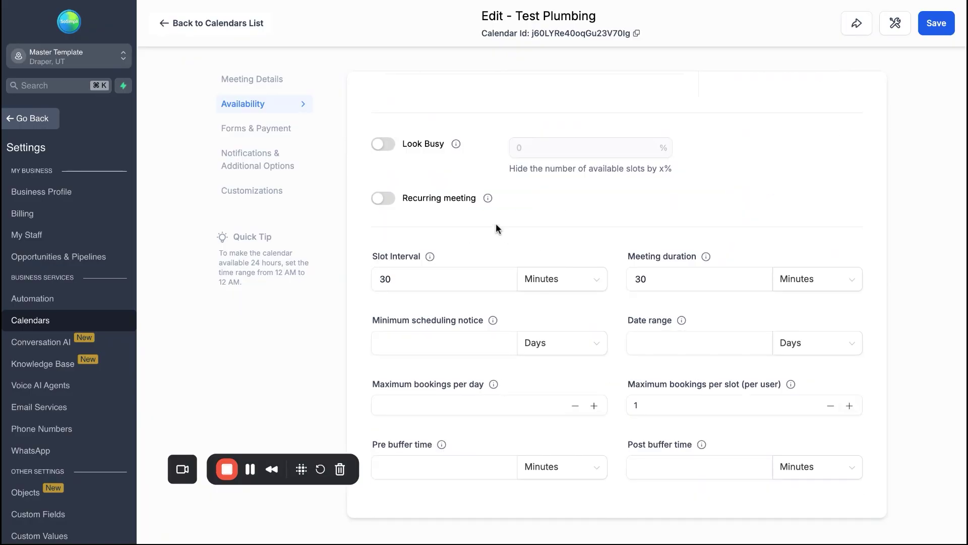
pyautogui.scroll(10, 496, 228)
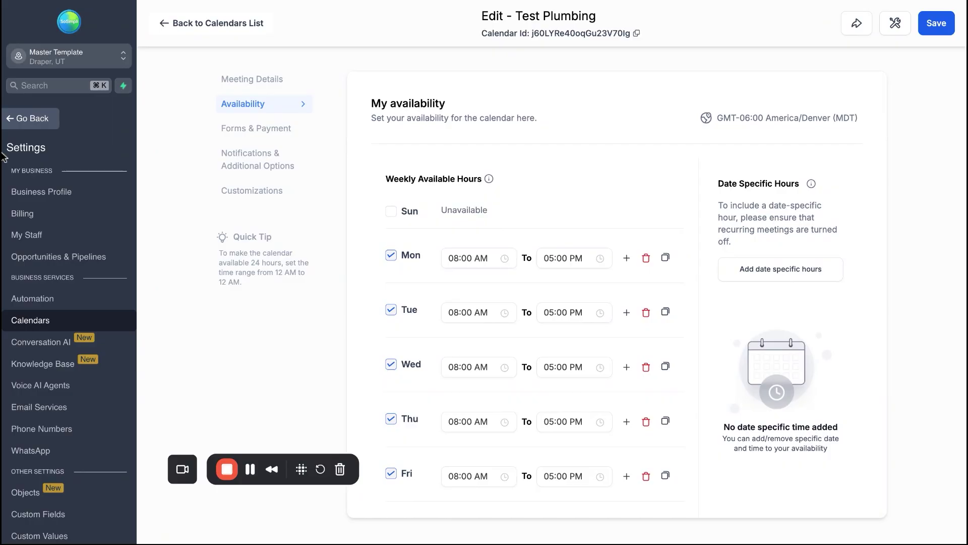
# Step: Leave the settings, create a new automation workflow and name it Test Automation for Reviews
pyautogui.click(22, 119)
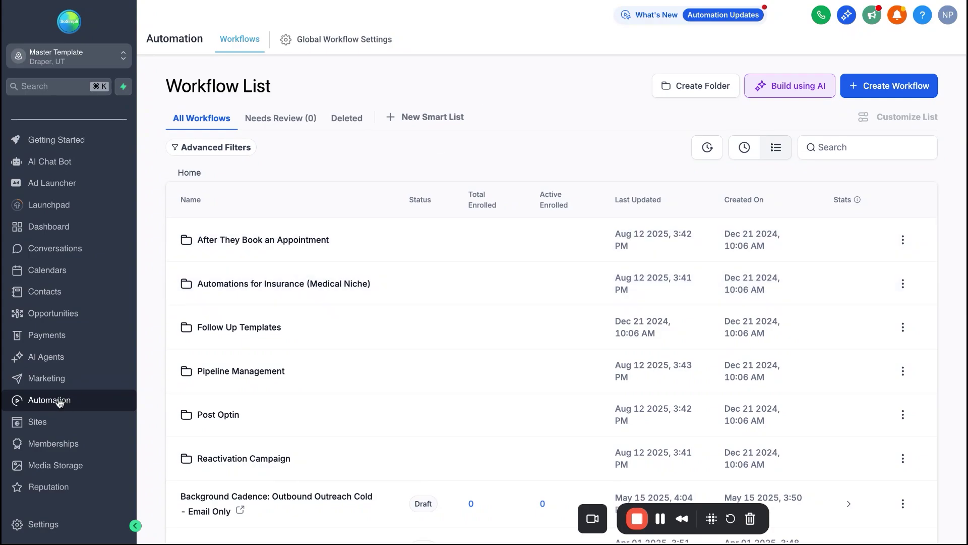
pyautogui.click(885, 94)
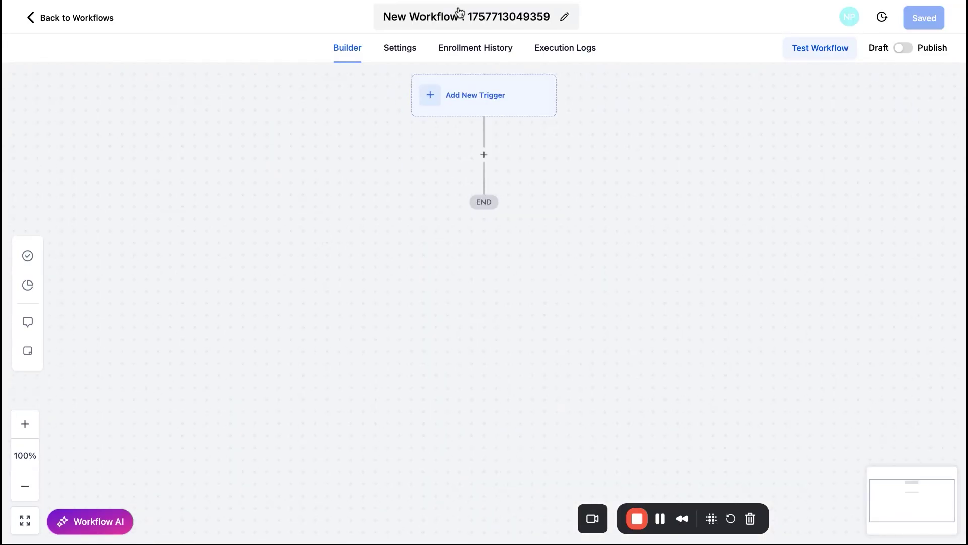
pyautogui.doubleClick(463, 17)
pyautogui.click(463, 16)
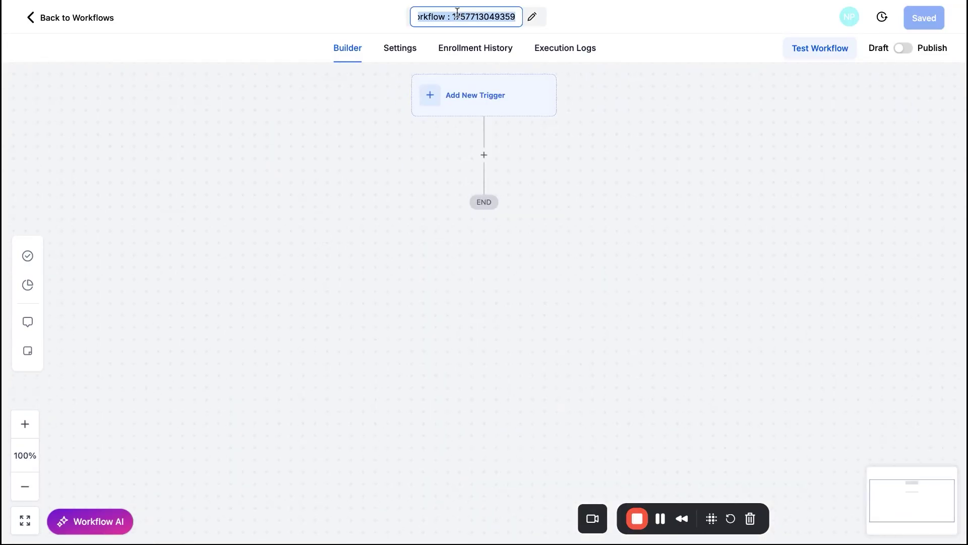
pyautogui.write('T')
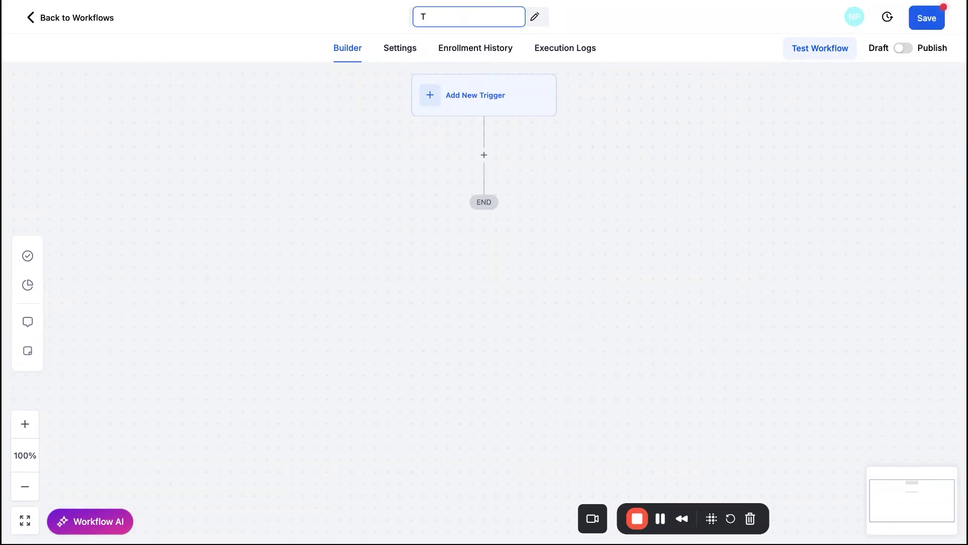
pyautogui.write('est Sutomation')
pyautogui.press('BackSpace')
pyautogui.press('BackSpace')
pyautogui.press('BackSpace')
pyautogui.write('Automation for Reviews')
pyautogui.press('Return')
# Step: Search the workflow triggers for "appoint" and choose Customer Booked Appointment
pyautogui.click(466, 114)
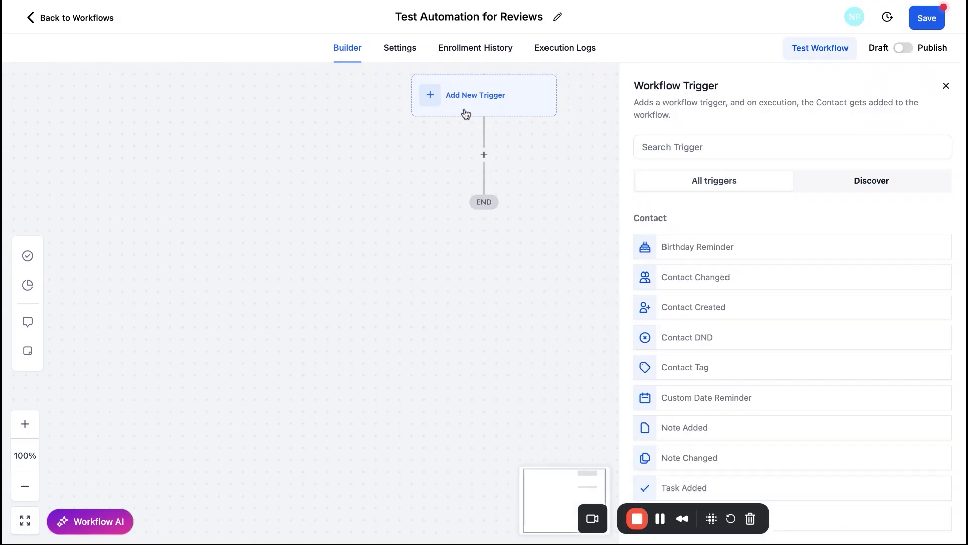
pyautogui.click(700, 154)
pyautogui.write('appoint')
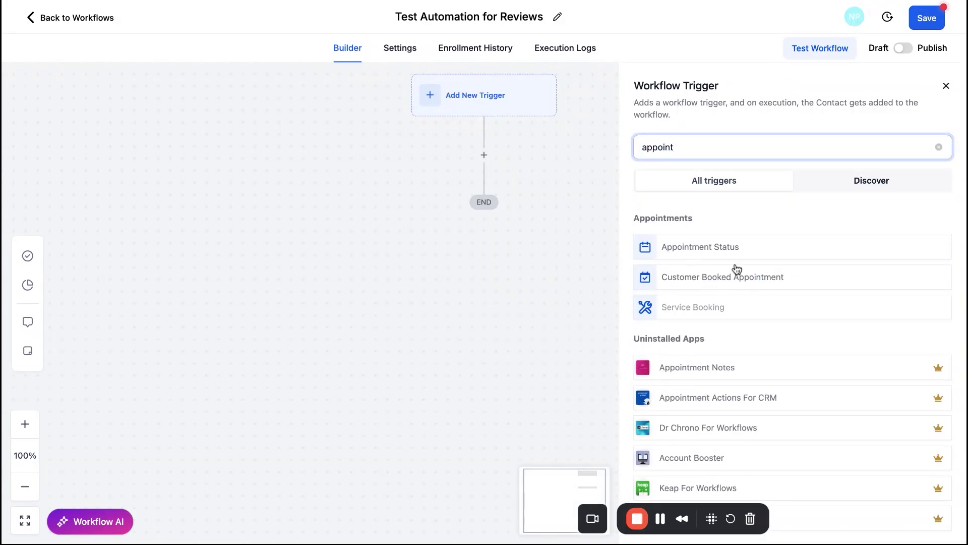
pyautogui.click(706, 286)
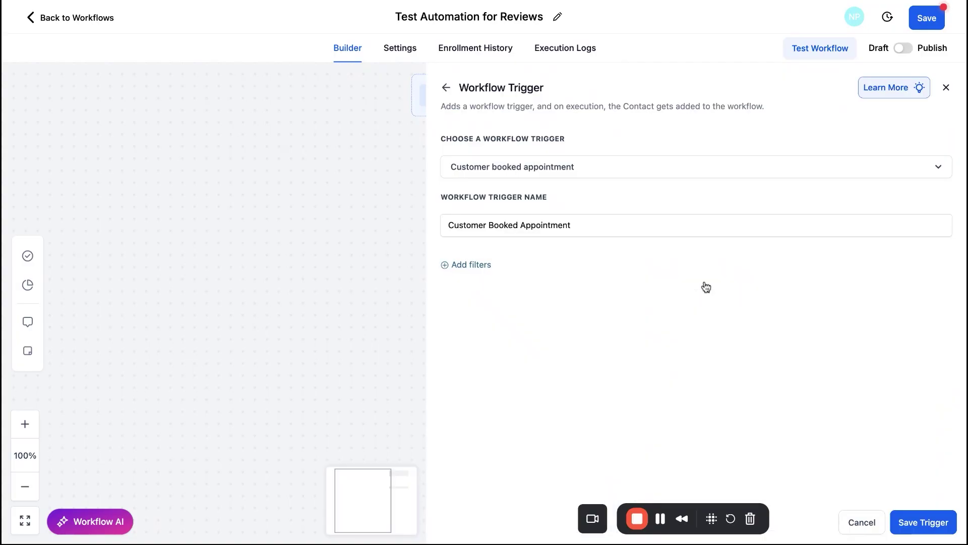
# Step: Filter the trigger to bookings in the Test Plumbing calendar and save it
pyautogui.click(473, 264)
pyautogui.click(495, 284)
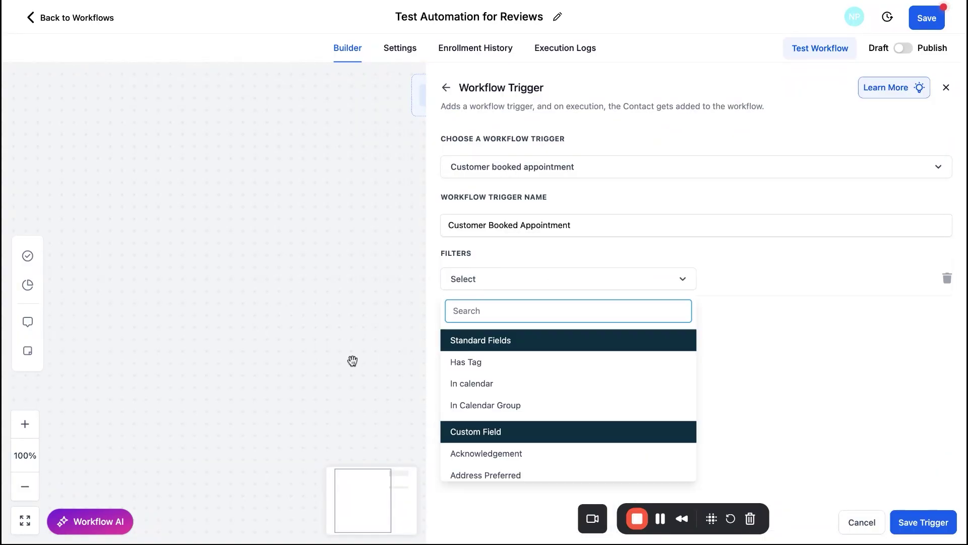
pyautogui.click(482, 387)
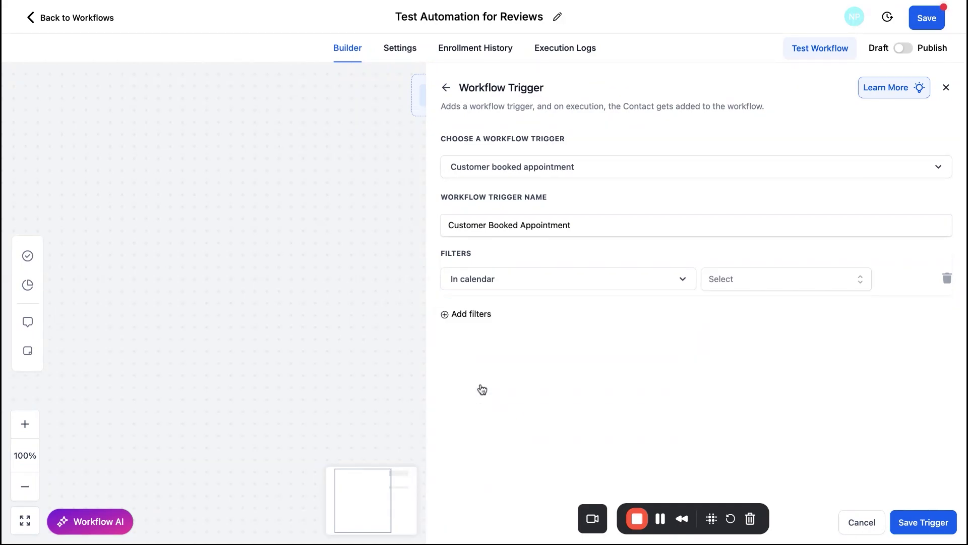
pyautogui.click(765, 279)
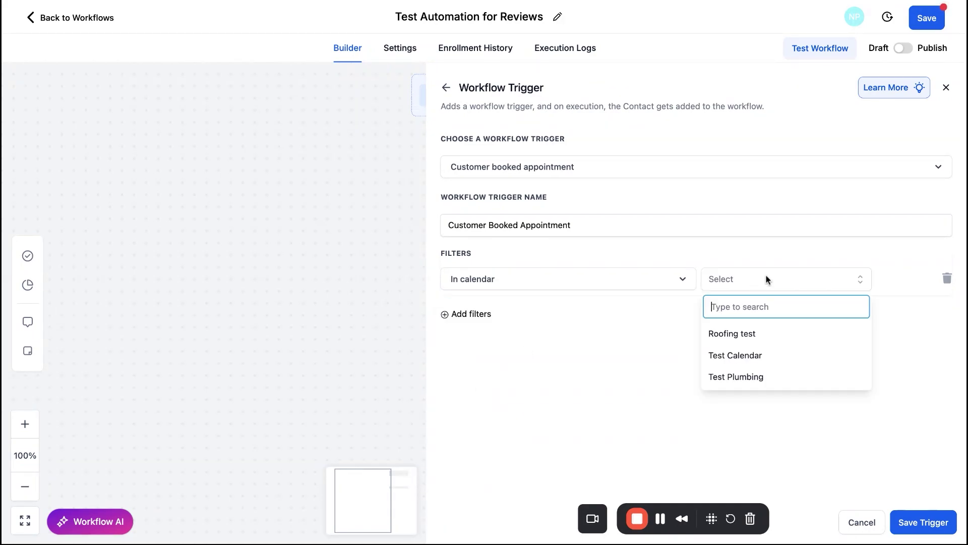
pyautogui.click(756, 380)
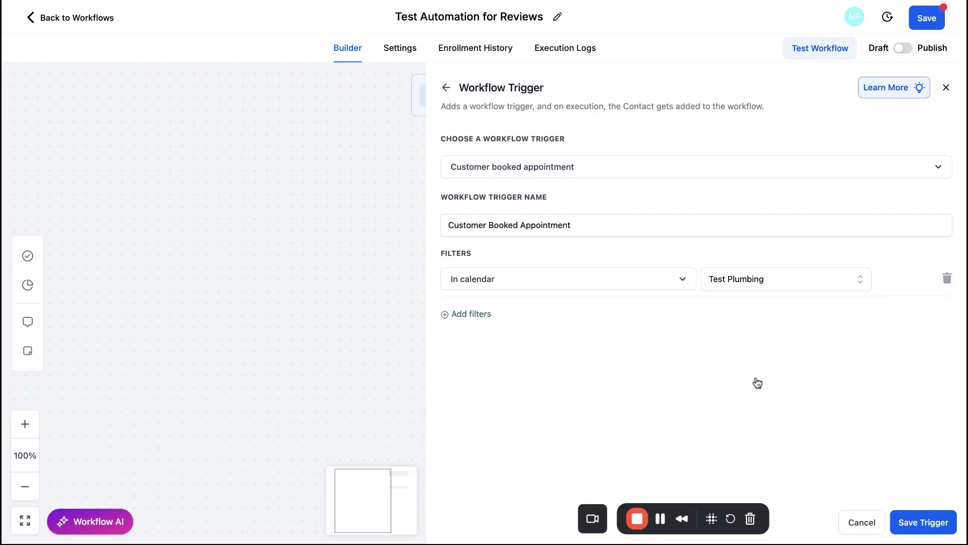
pyautogui.click(906, 522)
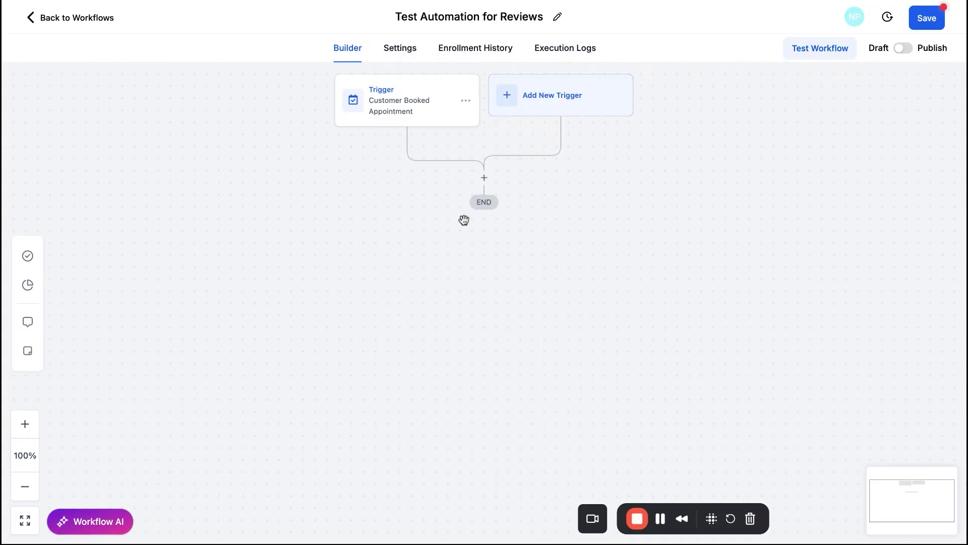
# Step: Add a Send SMS action reading "Hello {{contact.first_name}}, we are looking forward to serving you. Your appointment is confirmed for {{appointment.start_time}}. See you soon!"
pyautogui.click(482, 179)
pyautogui.write('sms')
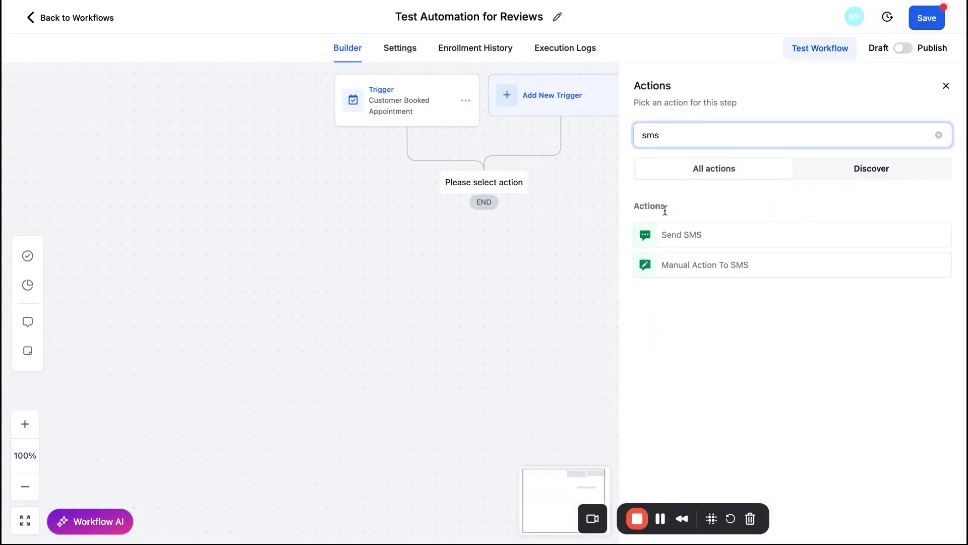
pyautogui.click(676, 235)
pyautogui.click(731, 387)
pyautogui.write('Hello {{contact.first_name}}, we are looking forward to serving you. Your appointment is confirmed for {{appointment.start_time}}.  See you soon!')
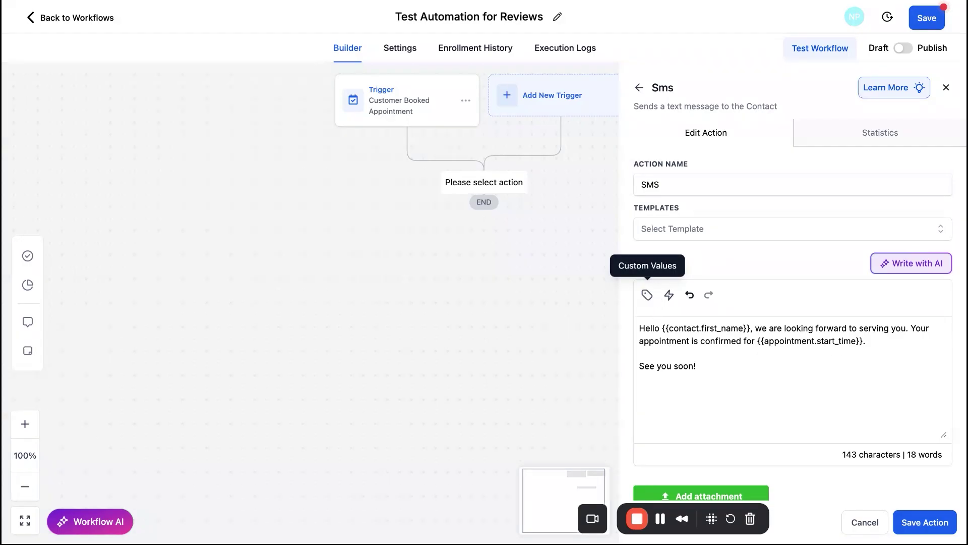
# Step: Look through the custom values available for the message, including the appointment fields, and save the SMS action
pyautogui.click(647, 295)
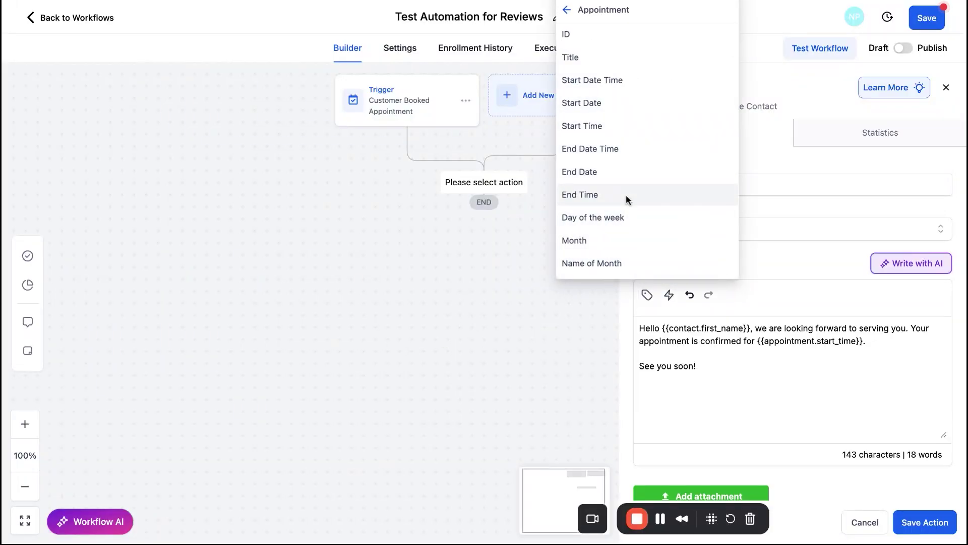
pyautogui.click(566, 12)
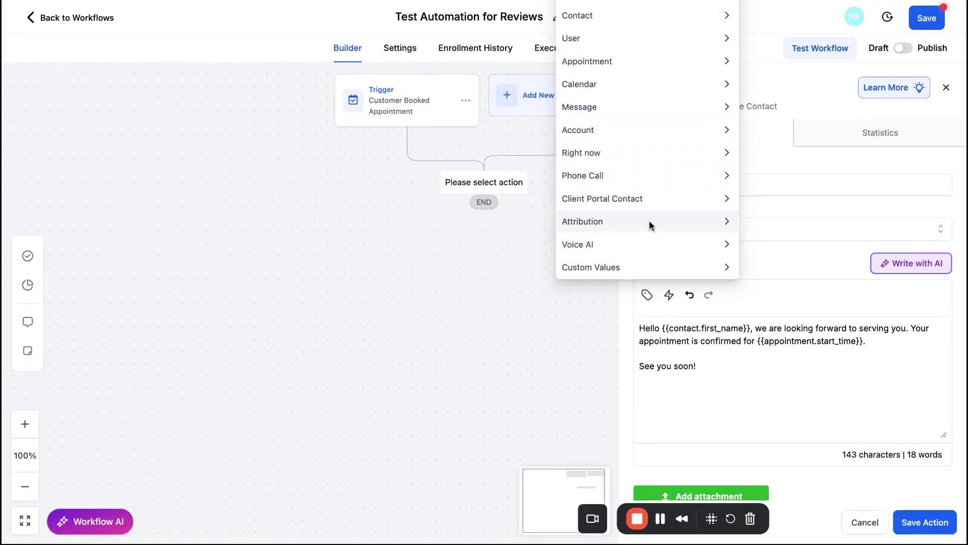
pyautogui.click(714, 363)
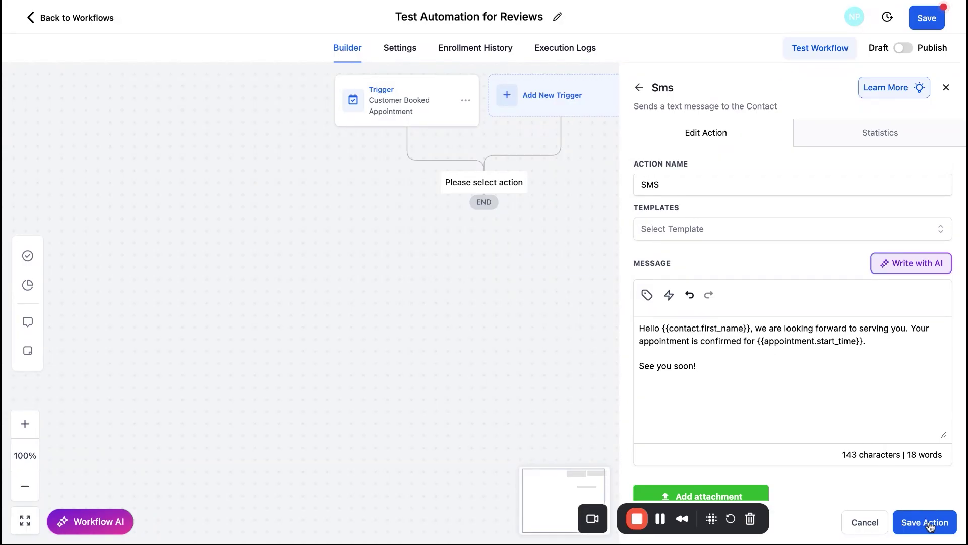
pyautogui.click(927, 525)
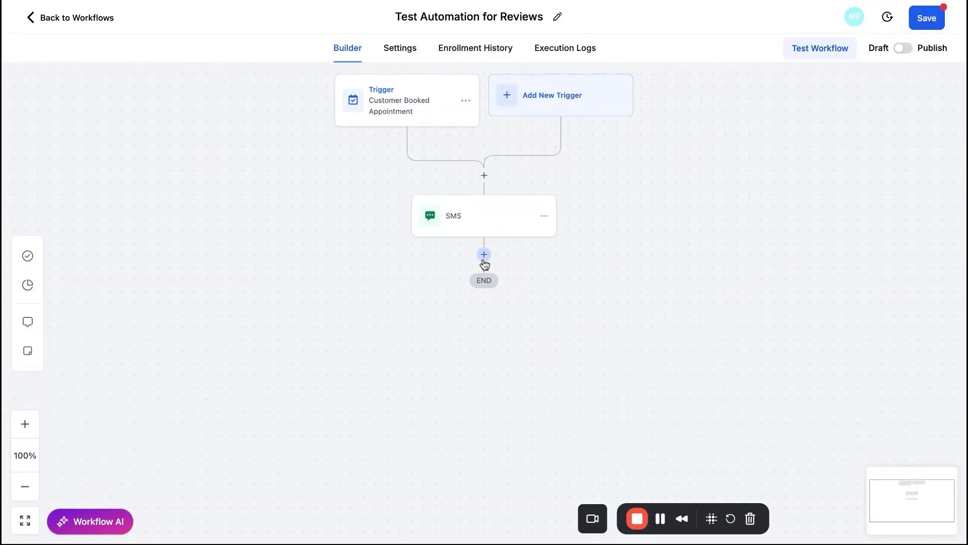
# Step: Add a Wait action after the SMS and make it wait for the Event / Appointment time
pyautogui.click(484, 255)
pyautogui.write('wait')
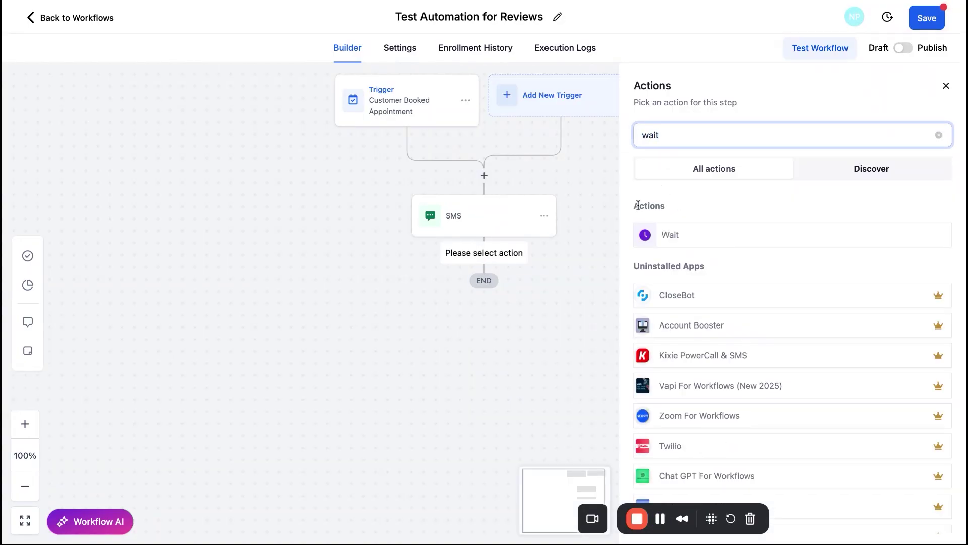
pyautogui.click(682, 240)
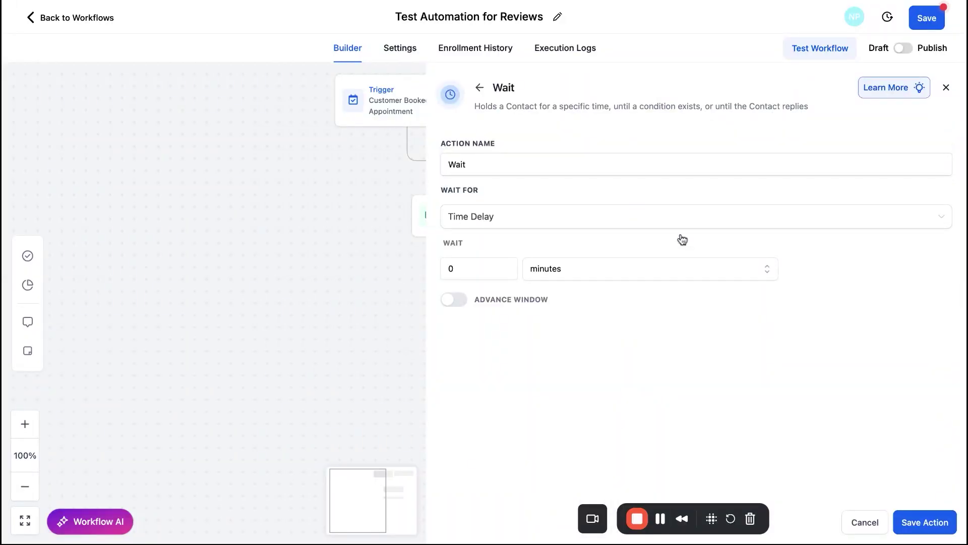
pyautogui.click(524, 223)
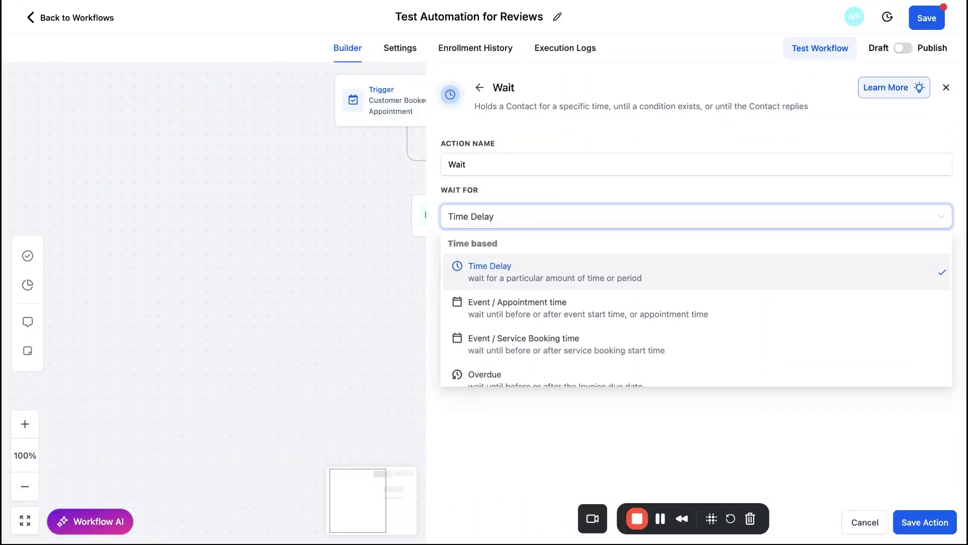
pyautogui.scroll(-2, 536, 324)
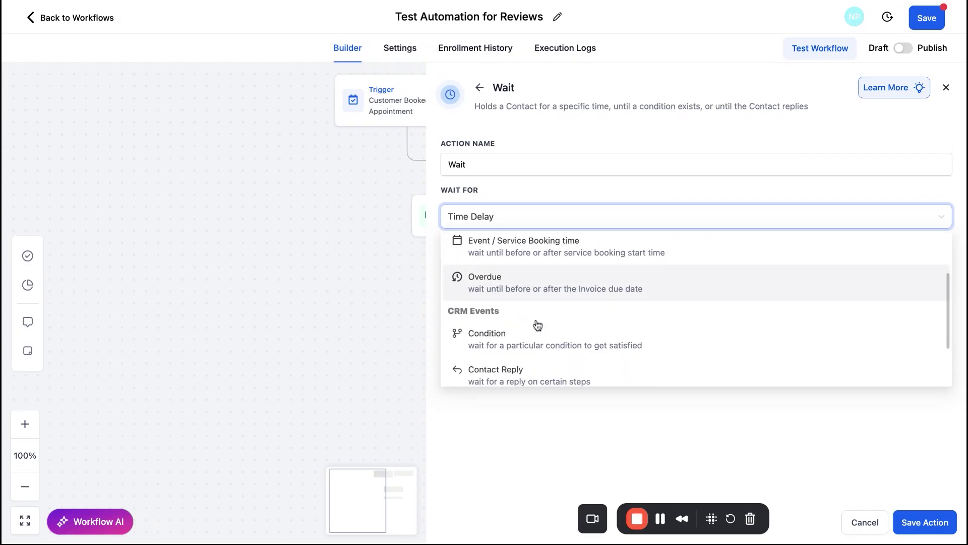
pyautogui.scroll(2, 537, 325)
pyautogui.click(518, 276)
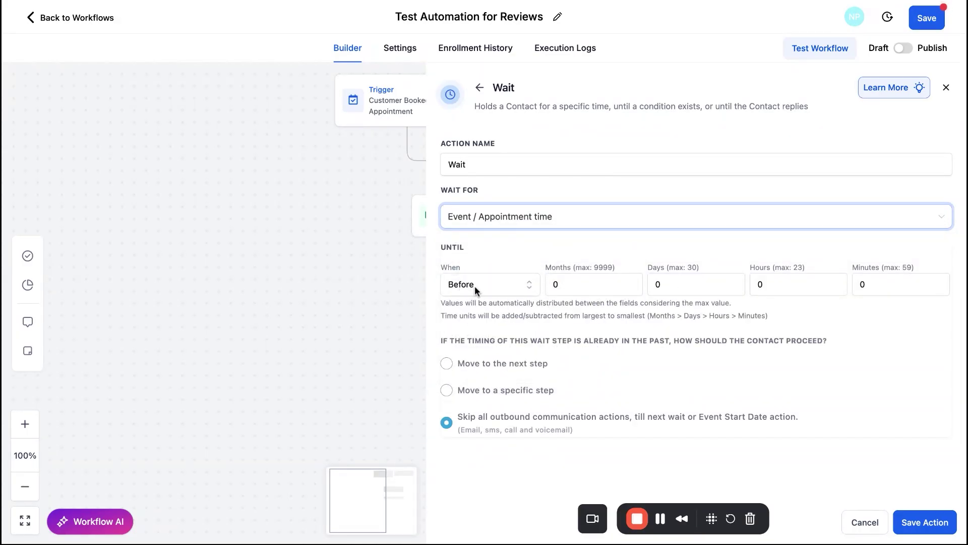
# Step: Set the wait to end 1 day before the appointment time and save the Wait action
pyautogui.click(687, 289)
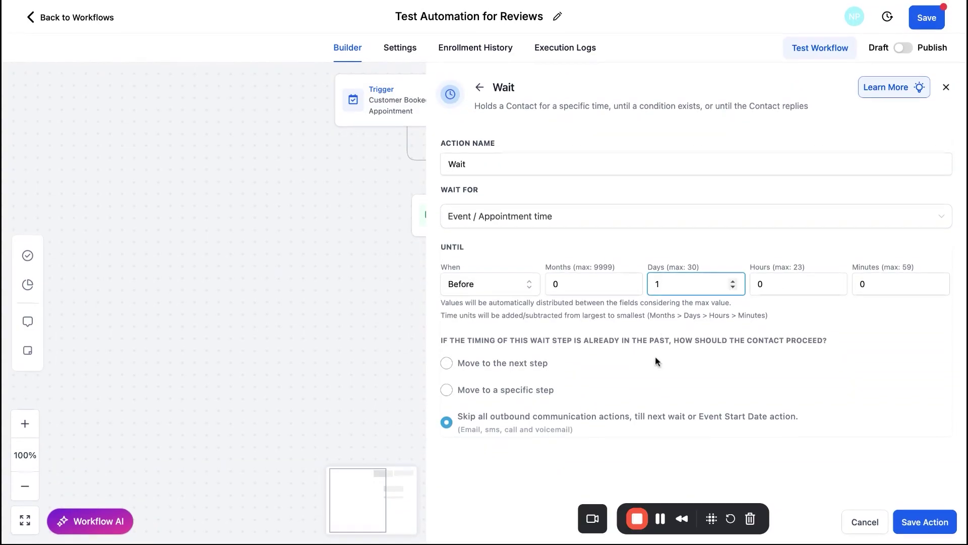
pyautogui.click(936, 526)
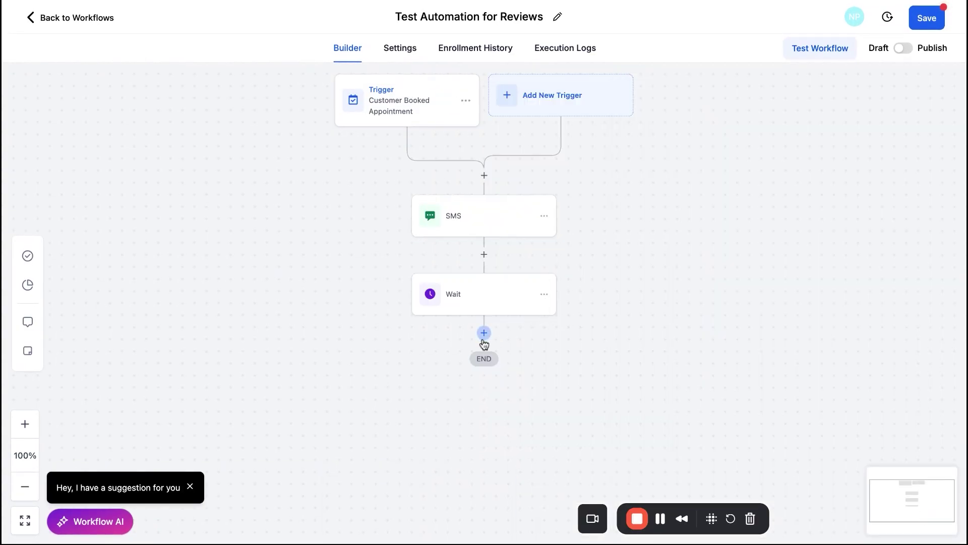
# Step: Add a Send SMS action after the Wait and begin its message with "Hello {{contact.first_name}}"
pyautogui.click(484, 337)
pyautogui.write('sms')
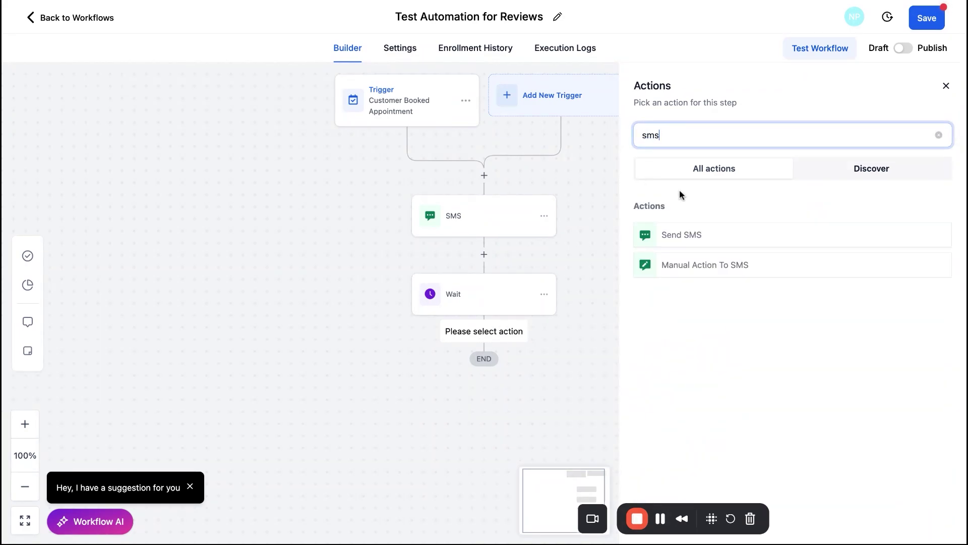
pyautogui.click(702, 247)
pyautogui.click(733, 371)
pyautogui.write('Hello')
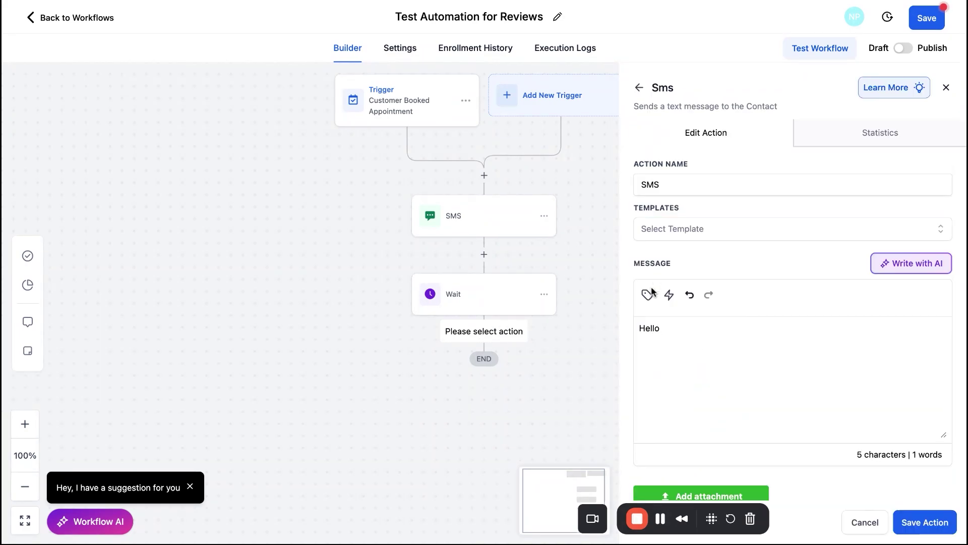
pyautogui.click(647, 295)
pyautogui.click(604, 17)
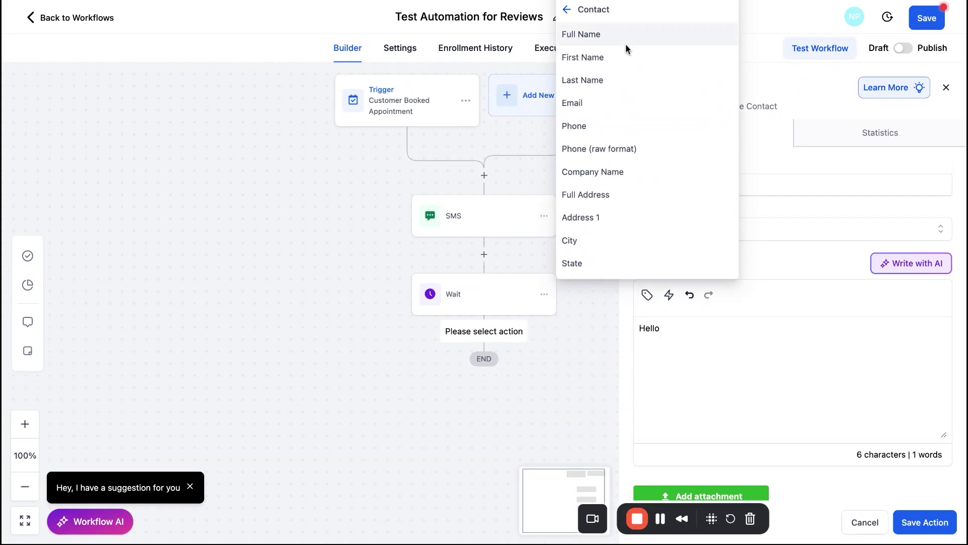
pyautogui.click(605, 50)
# Step: Continue the message after the greeting with ", this is us confirming your appointment for Bob's plumbing tomorrow at"
pyautogui.write(', t')
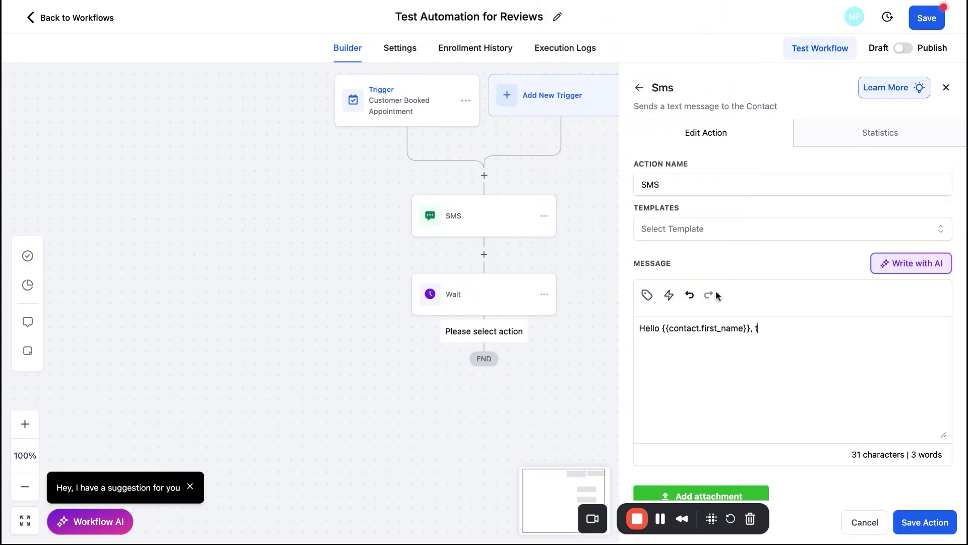
pyautogui.write('his is us confirming your appointment')
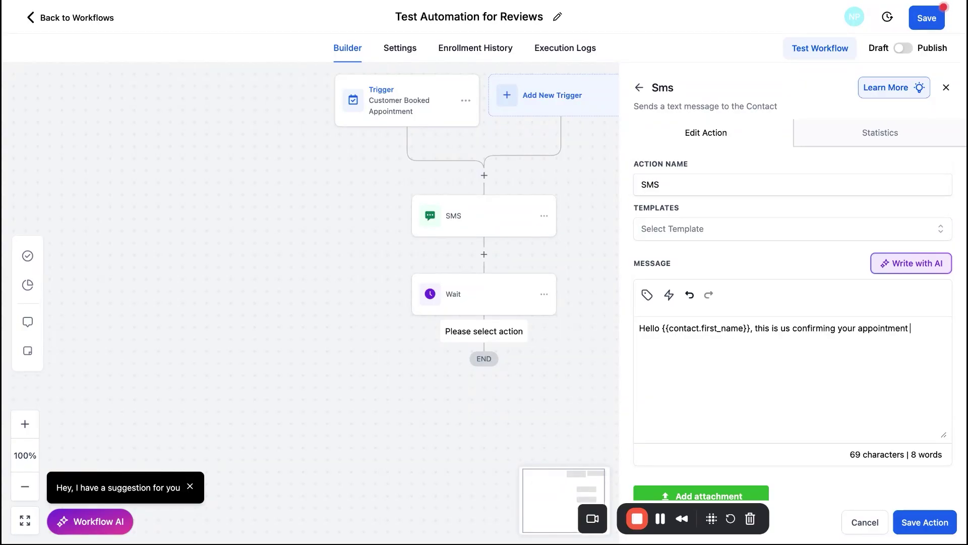
pyautogui.write(' a')
pyautogui.press('BackSpace')
pyautogui.write("for Bob's ")
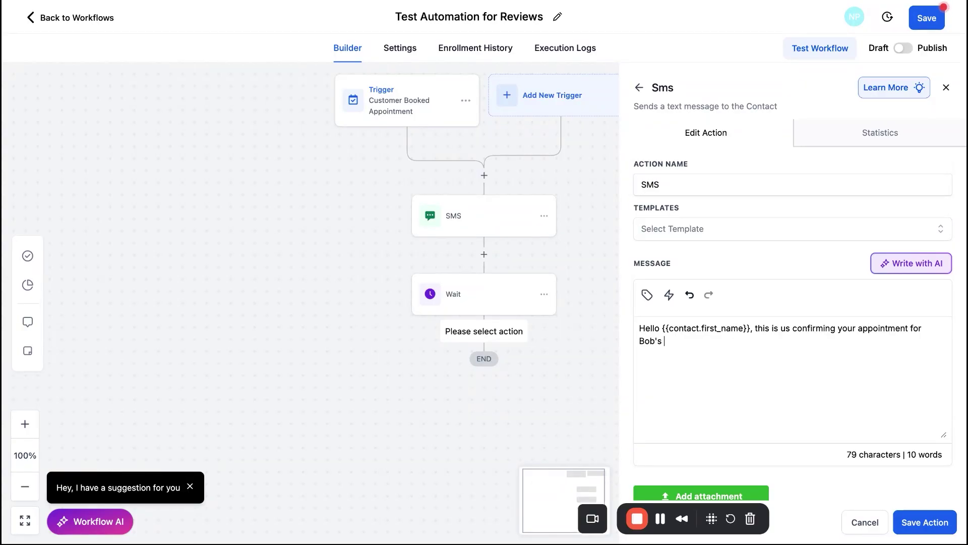
pyautogui.write('plumb')
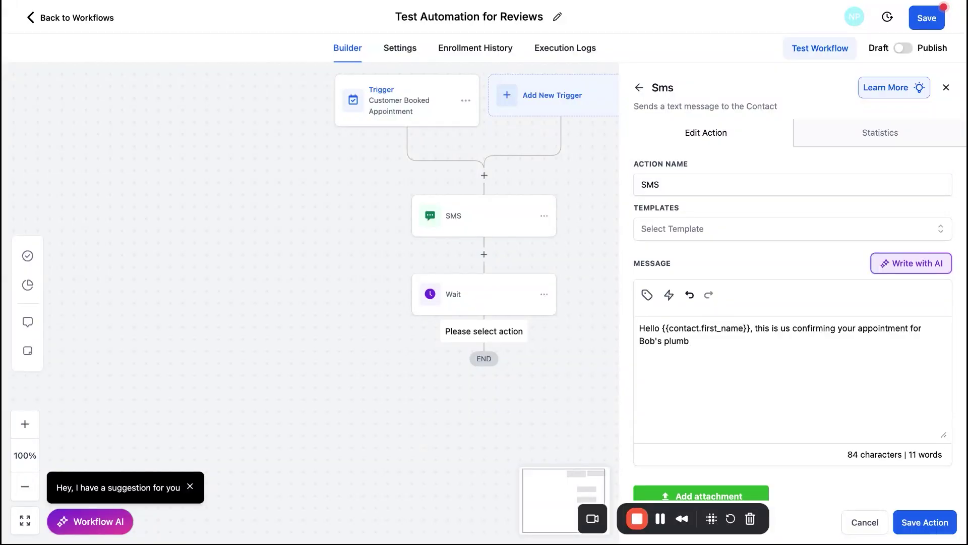
pyautogui.press('BackSpace')
pyautogui.write('bing to')
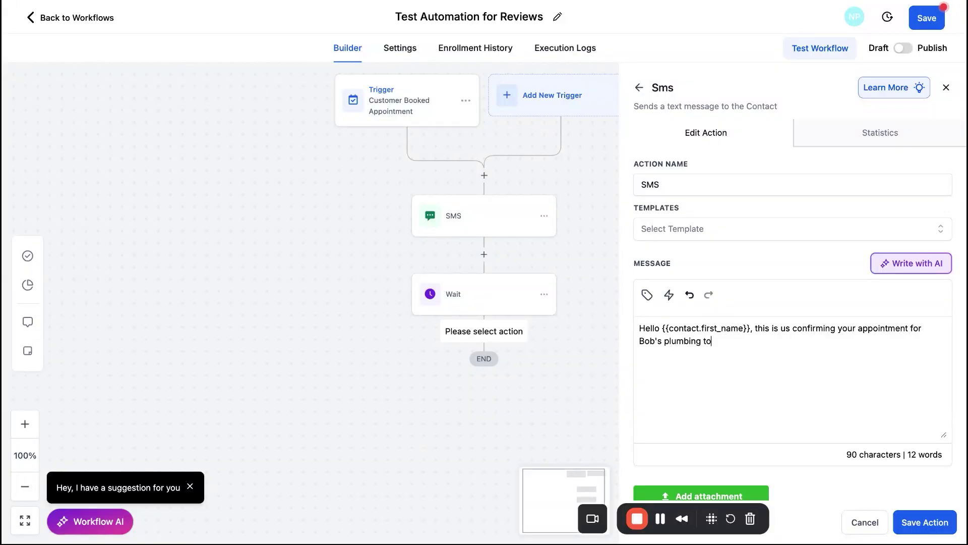
pyautogui.write('morrow at')
# Step: End the message with the appointment's Start Time custom value and save the SMS action
pyautogui.click(646, 295)
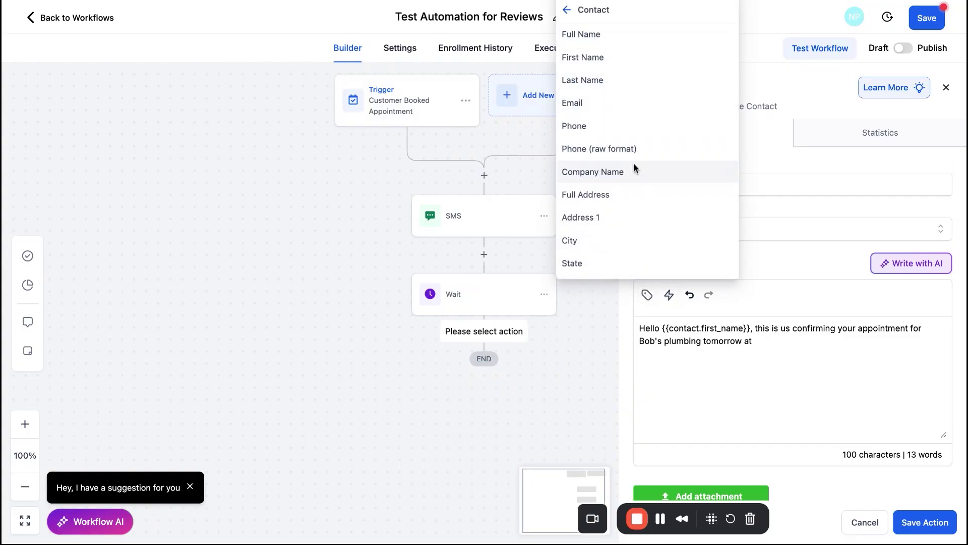
pyautogui.click(565, 14)
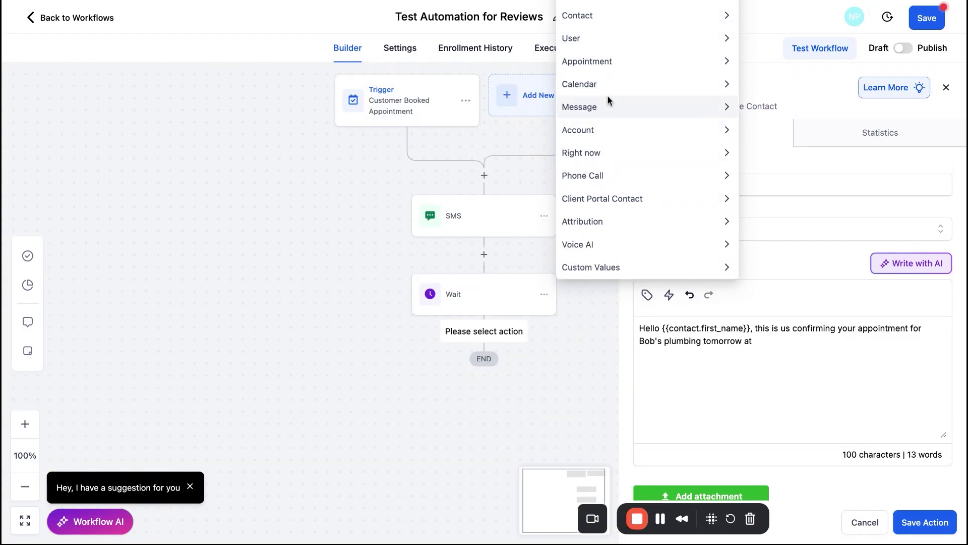
pyautogui.click(597, 61)
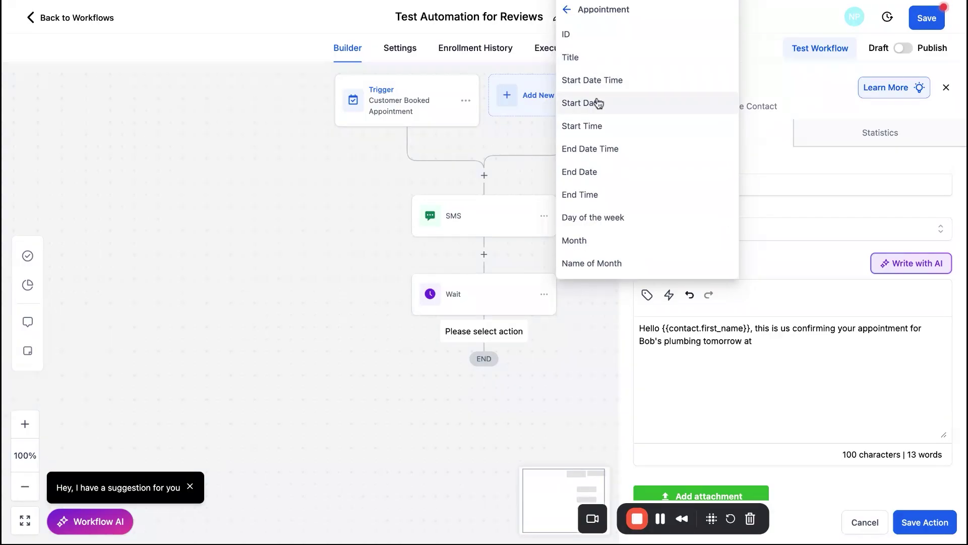
pyautogui.click(598, 127)
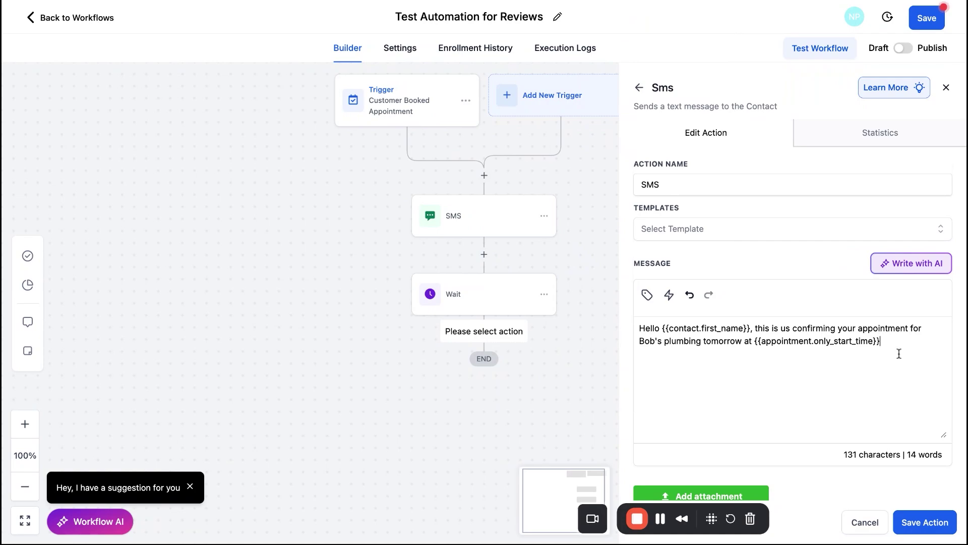
pyautogui.click(938, 526)
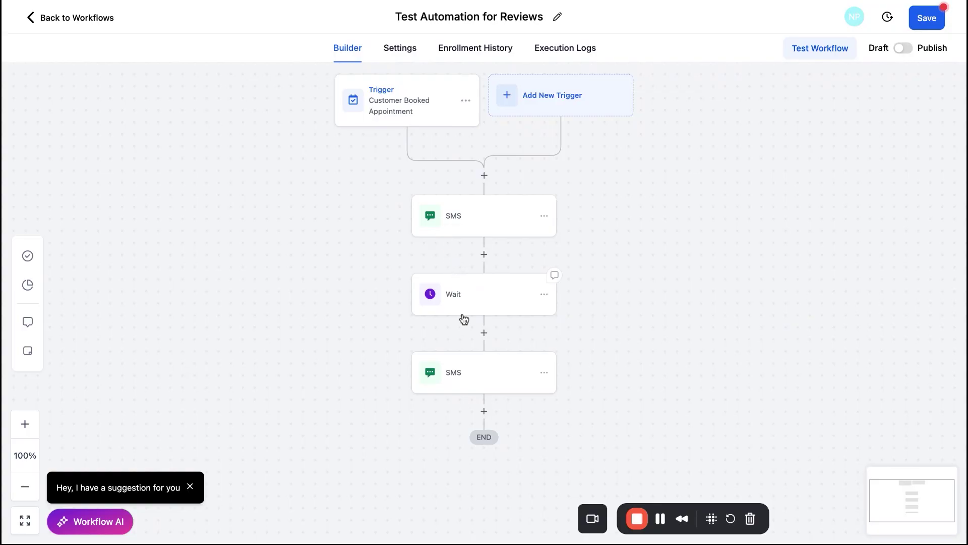
# Step: Add a Wait action after the second SMS that holds until 2 hours after the Event / Appointment time, and save it
pyautogui.scroll(-2, 660, 390)
pyautogui.scroll(-1, 660, 390)
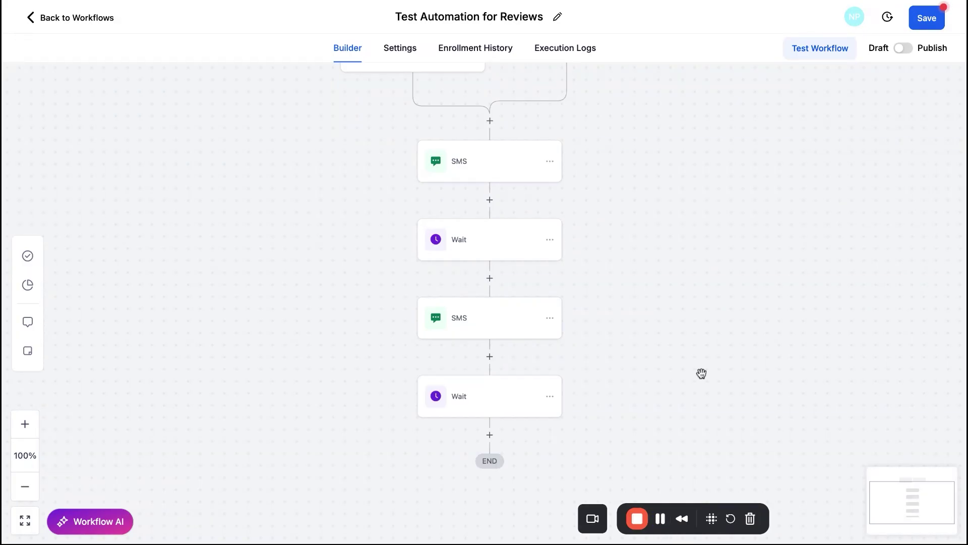
pyautogui.click(488, 398)
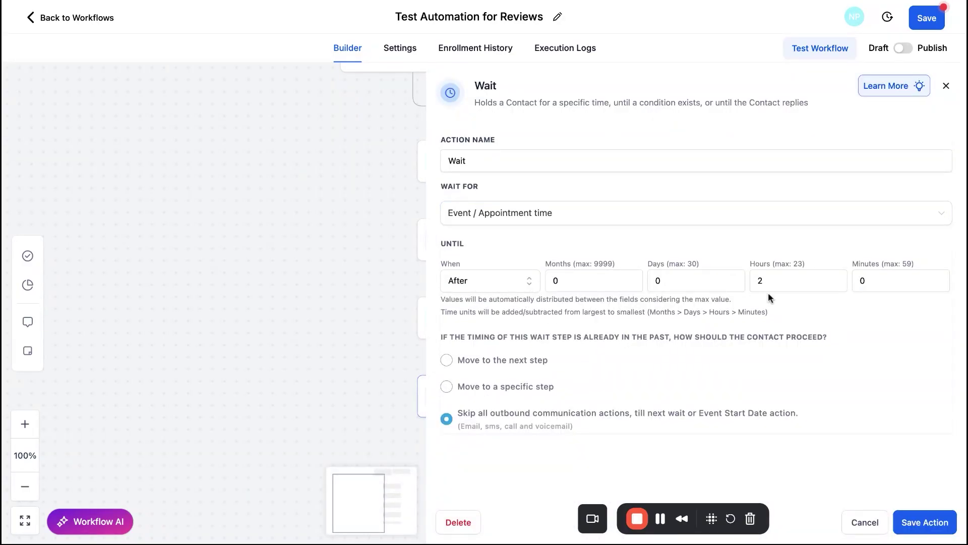
pyautogui.click(919, 524)
# Step: Add a Send Review Request action after the second Wait with review type SMS and no link override, and save it
pyautogui.click(487, 391)
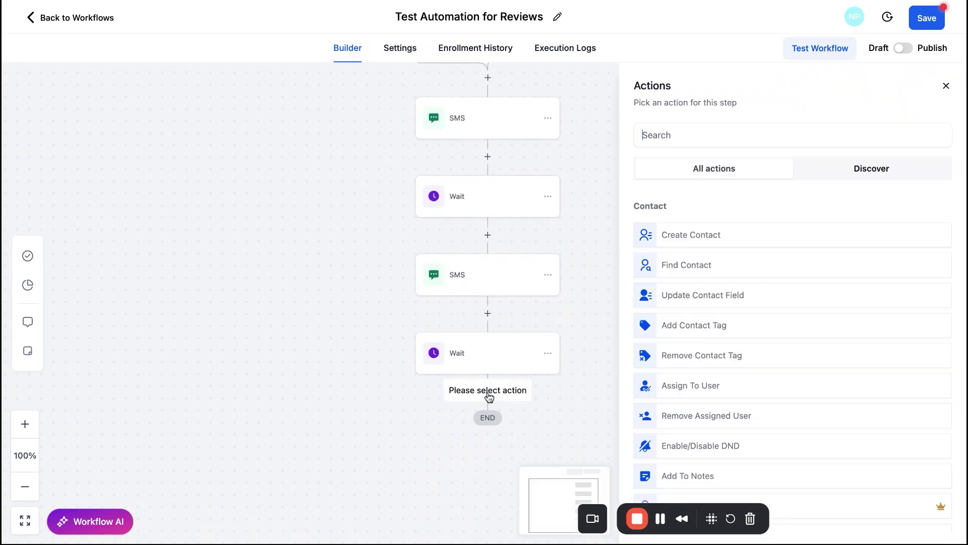
pyautogui.write('review')
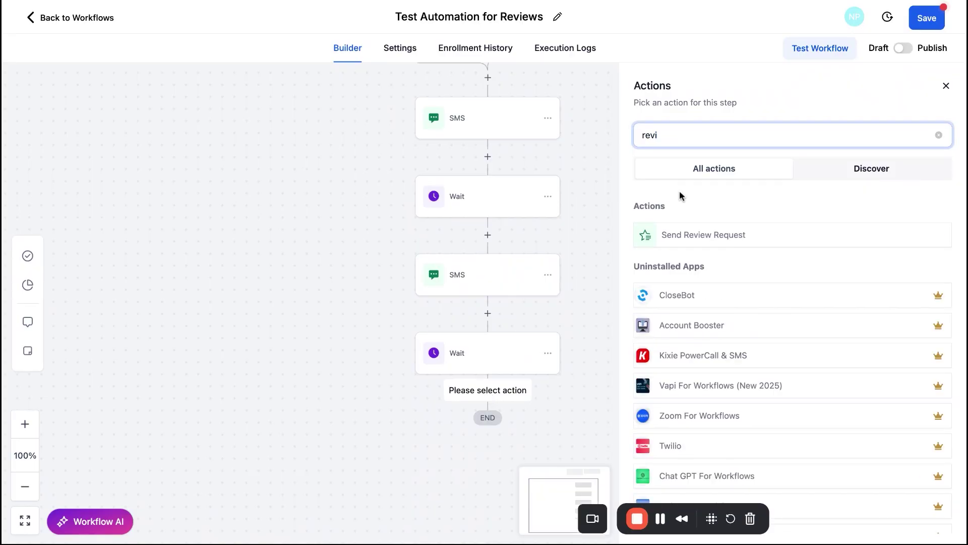
pyautogui.click(686, 235)
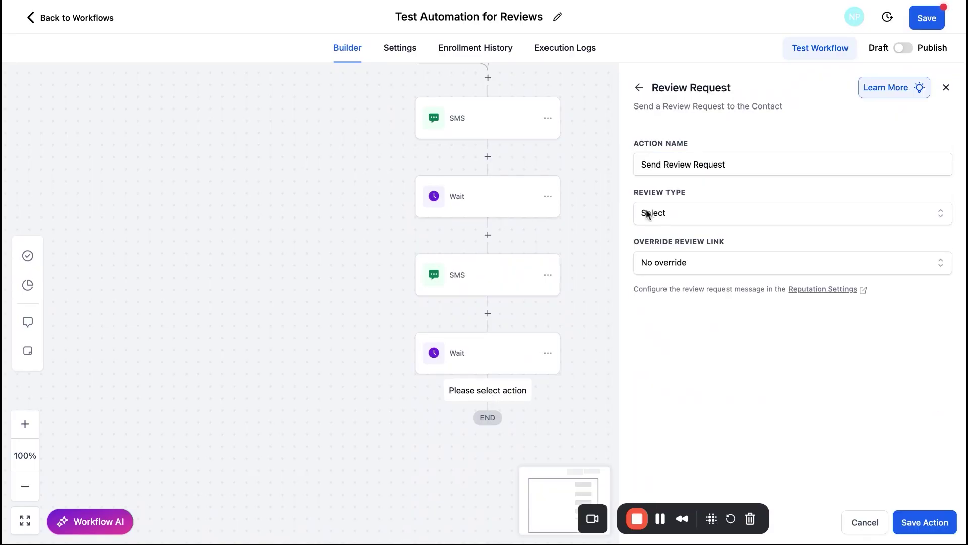
pyautogui.click(681, 215)
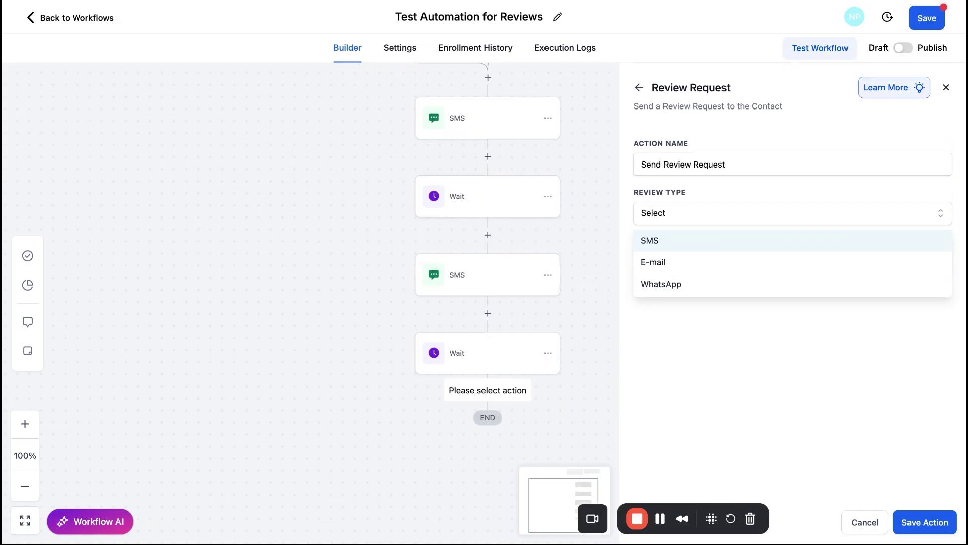
pyautogui.click(661, 247)
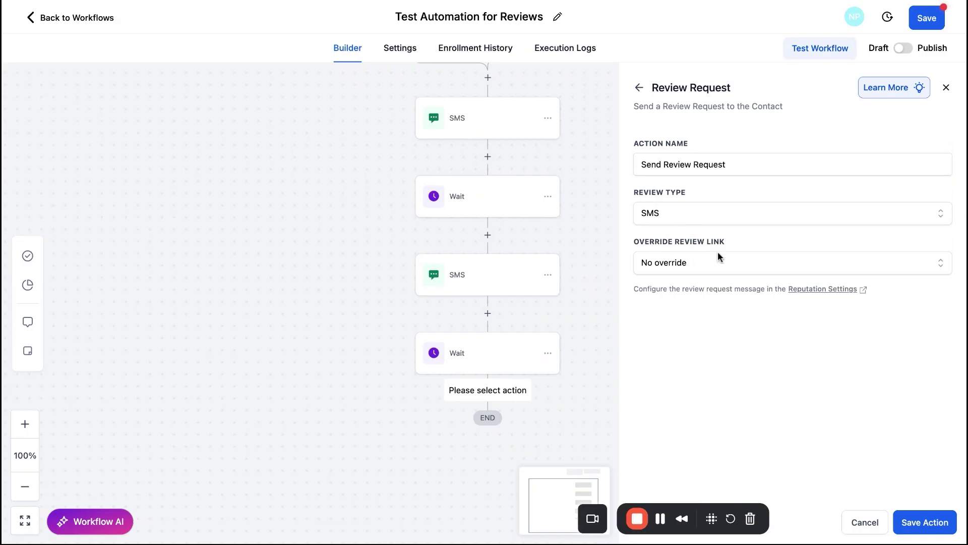
pyautogui.click(923, 522)
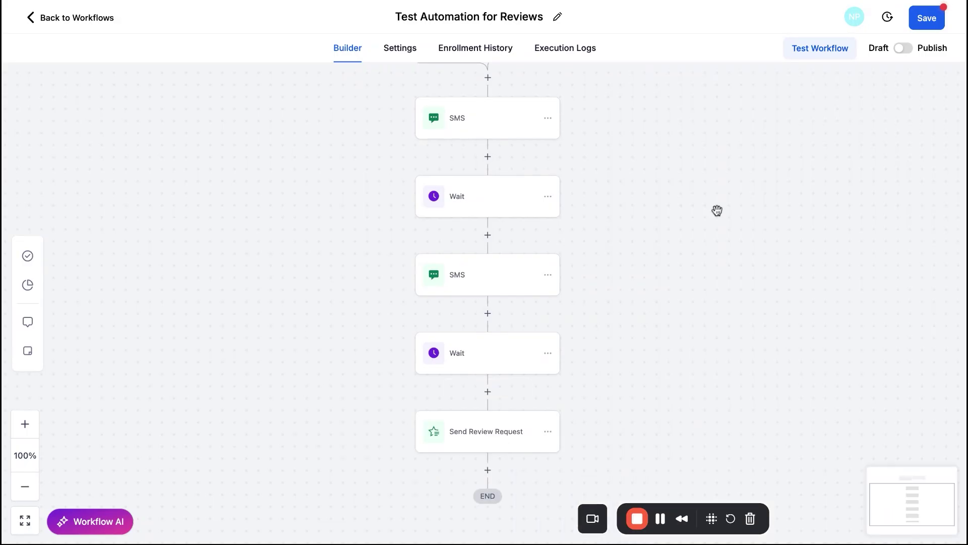
# Step: Save the Test Automation for Reviews workflow and return to the workflow list
pyautogui.click(927, 18)
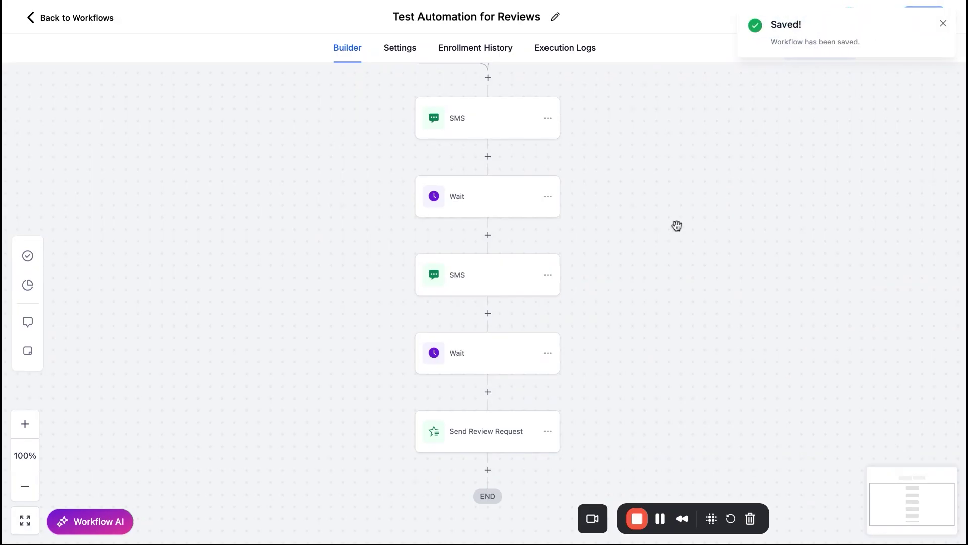
pyautogui.click(941, 25)
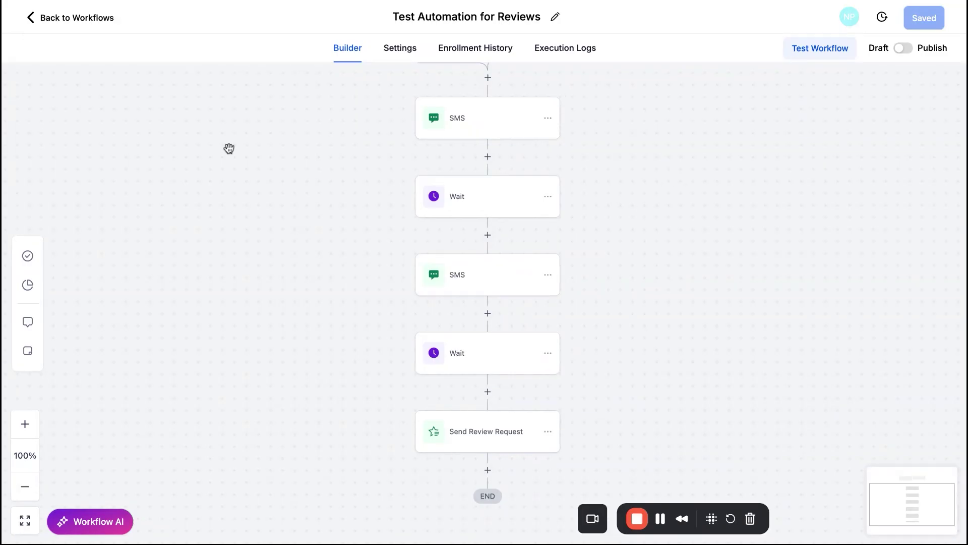
pyautogui.click(44, 24)
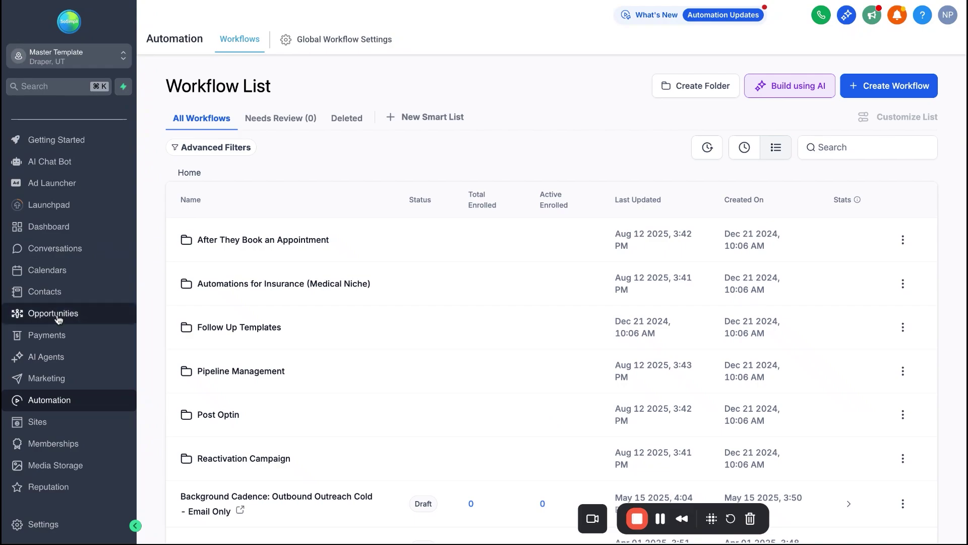
# Step: Open the account's Integrations settings and look through the available integrations, including Google Business Profile
pyautogui.scroll(-1, 57, 318)
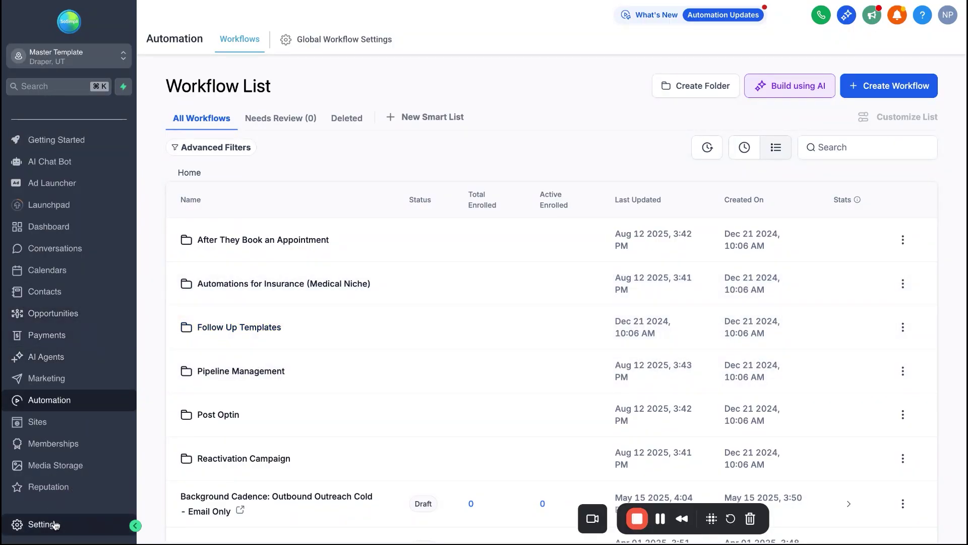
pyautogui.click(49, 527)
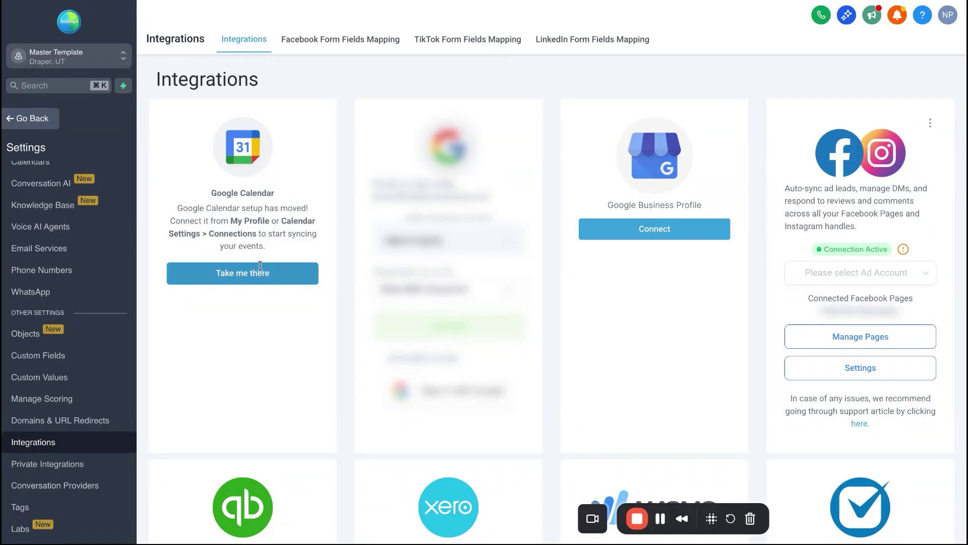
pyautogui.scroll(-2, 260, 265)
pyautogui.scroll(-8, 260, 266)
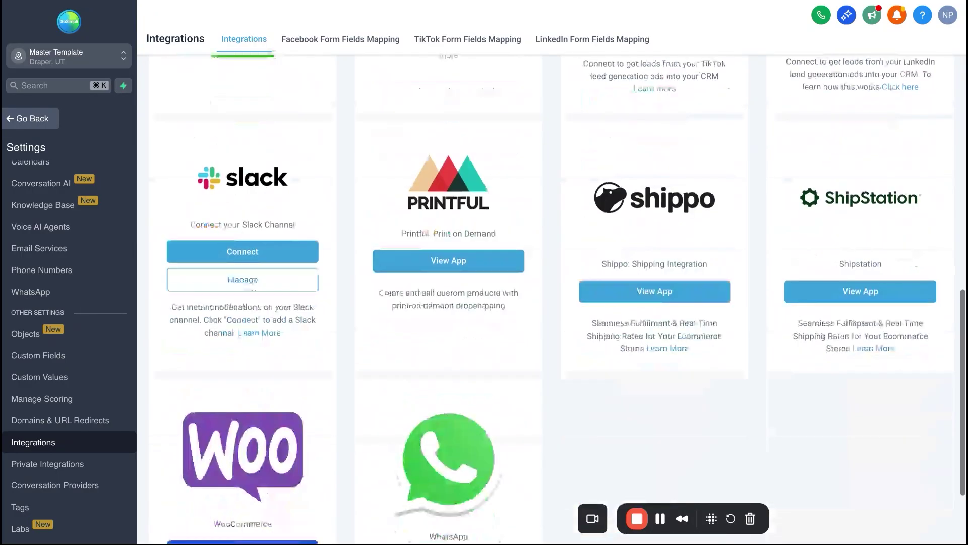
pyautogui.scroll(7, 260, 266)
pyautogui.scroll(3, 444, 182)
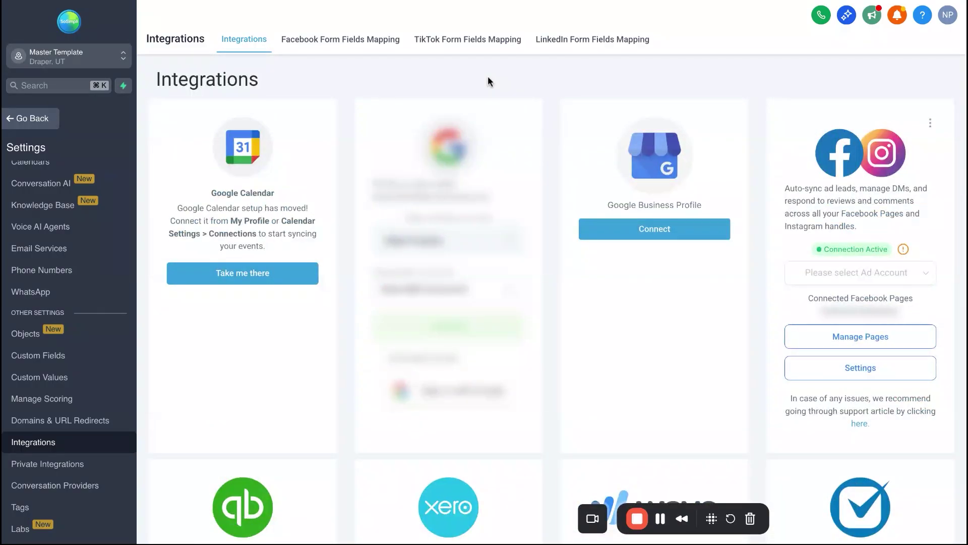